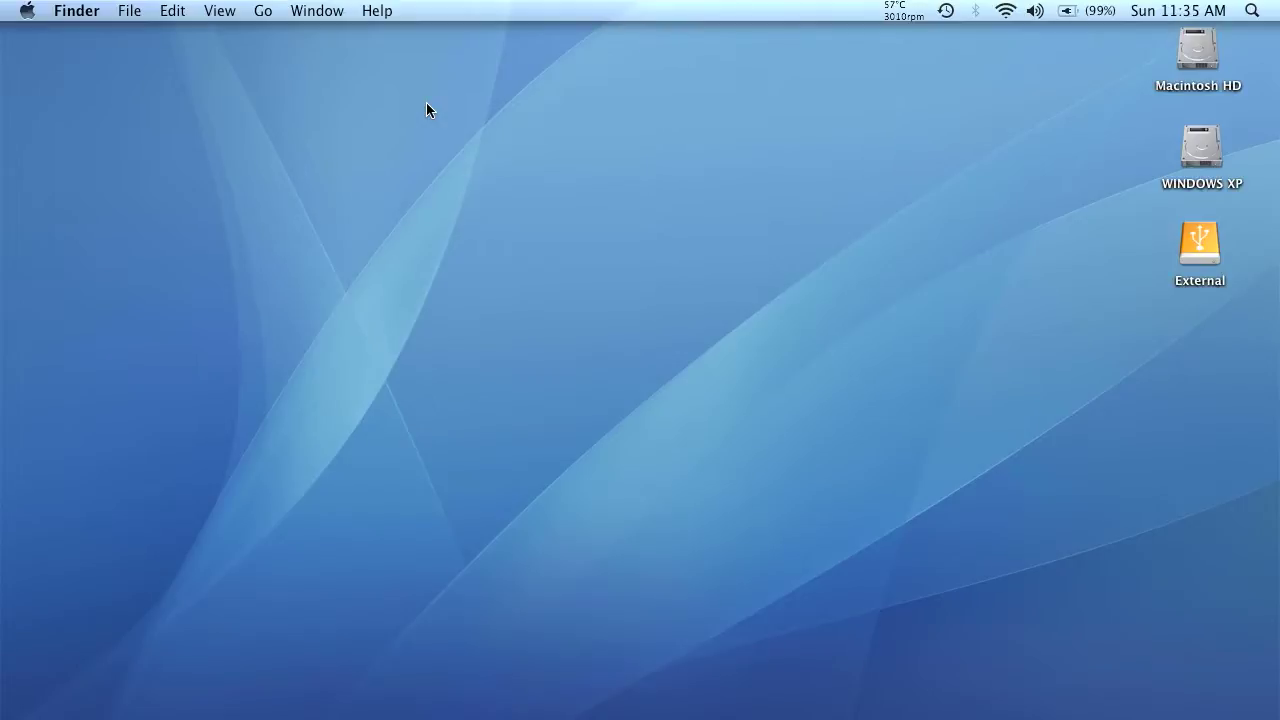
# Open the External drive and its _ScratchLIVE_ folder, showing Crates, database V2, neworder.pref and Subcrates.
pyautogui.doubleClick(1191, 240)
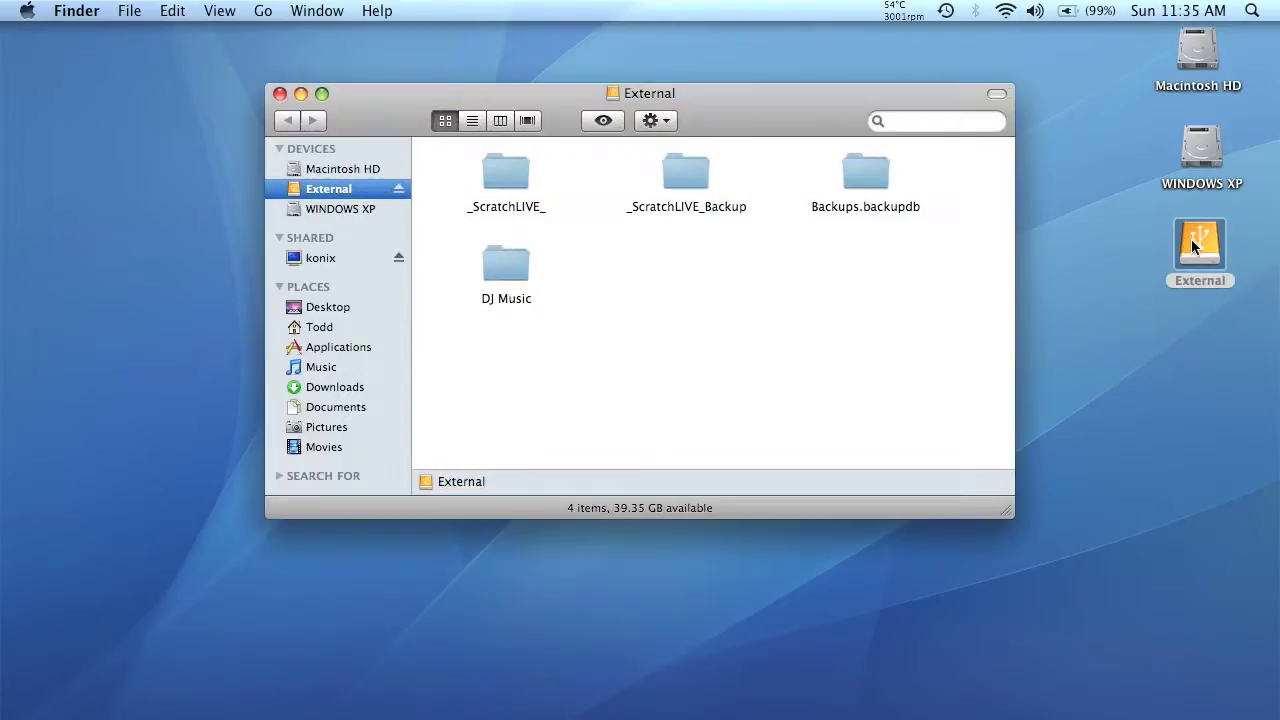
pyautogui.moveTo(778, 116); pyautogui.dragTo(671, 113)
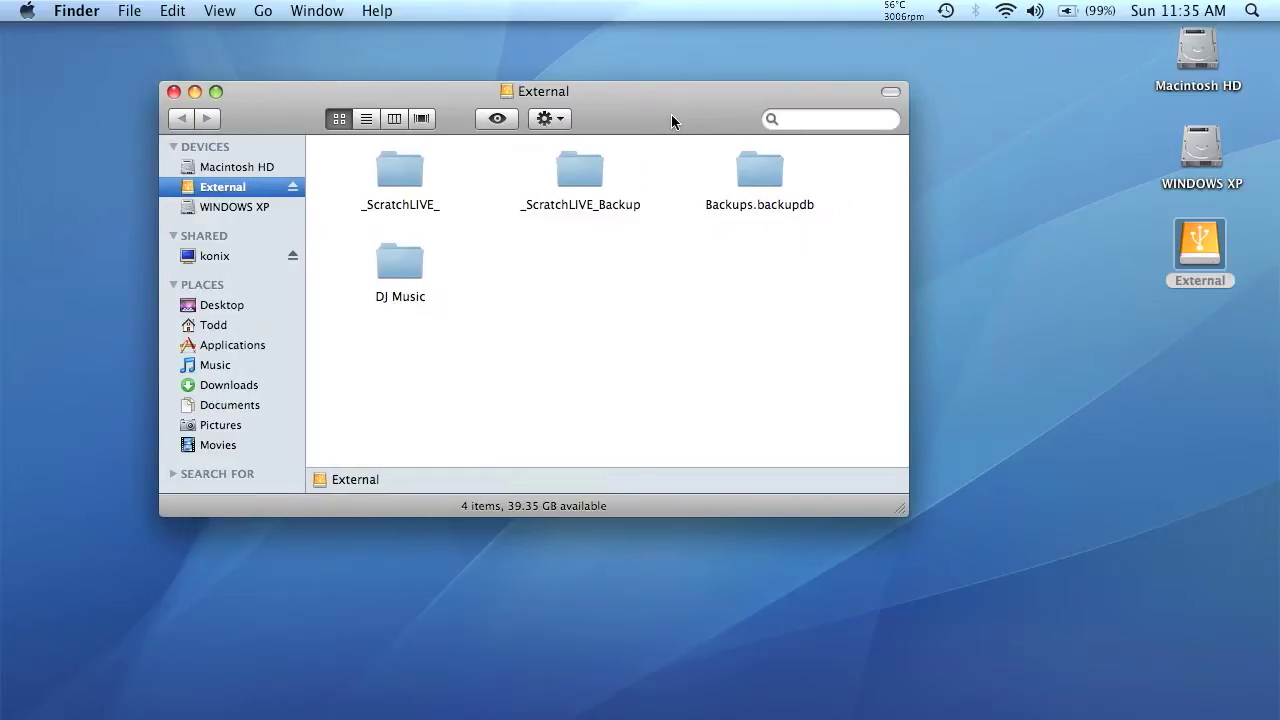
pyautogui.click(401, 183)
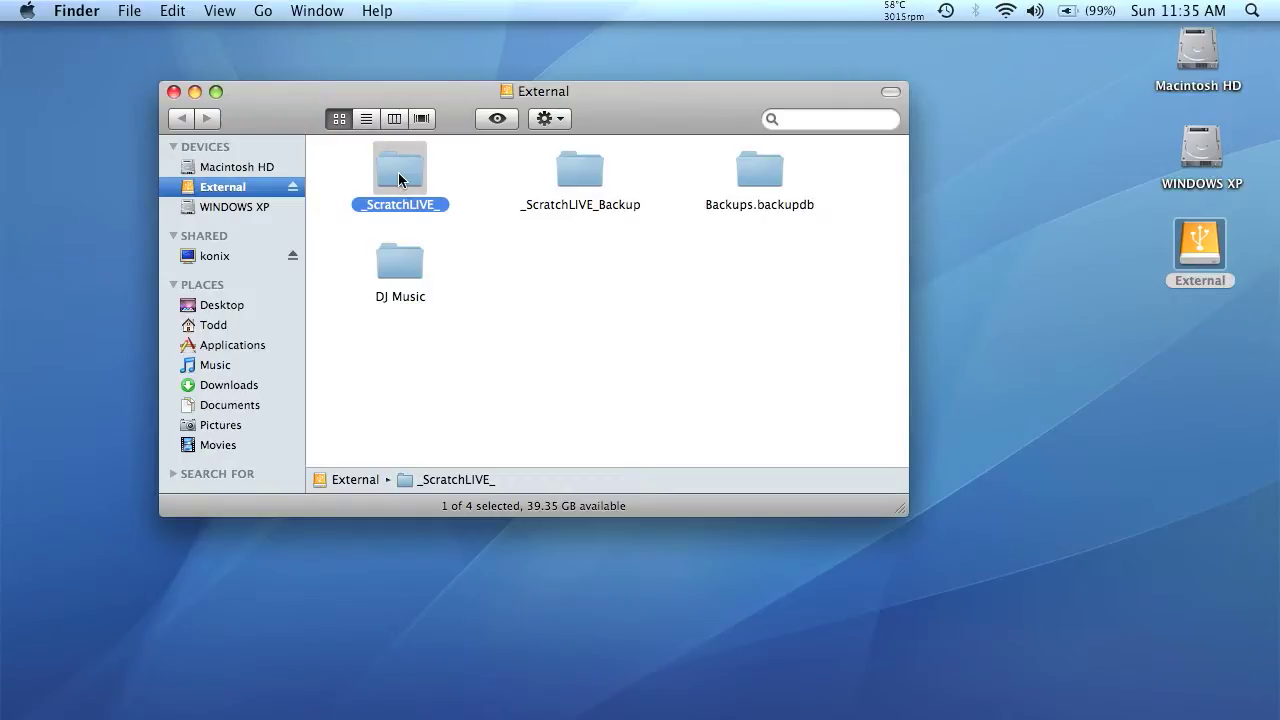
pyautogui.click(243, 365)
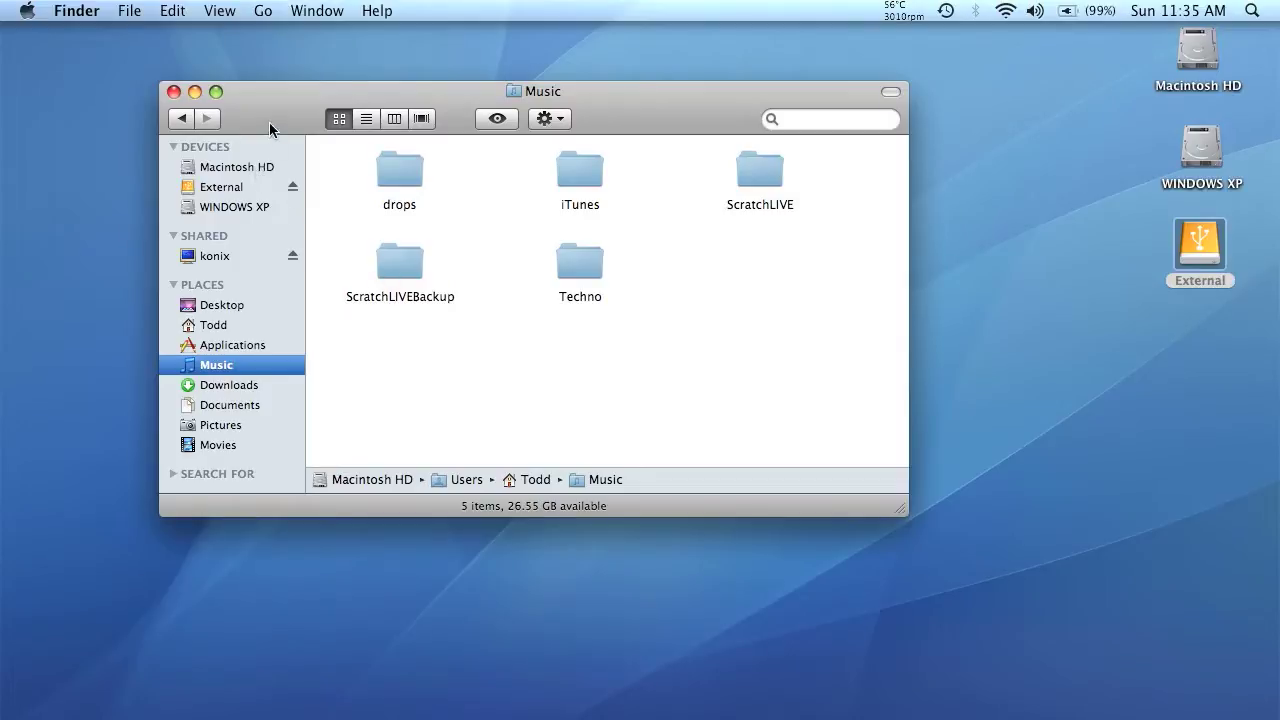
pyautogui.click(182, 119)
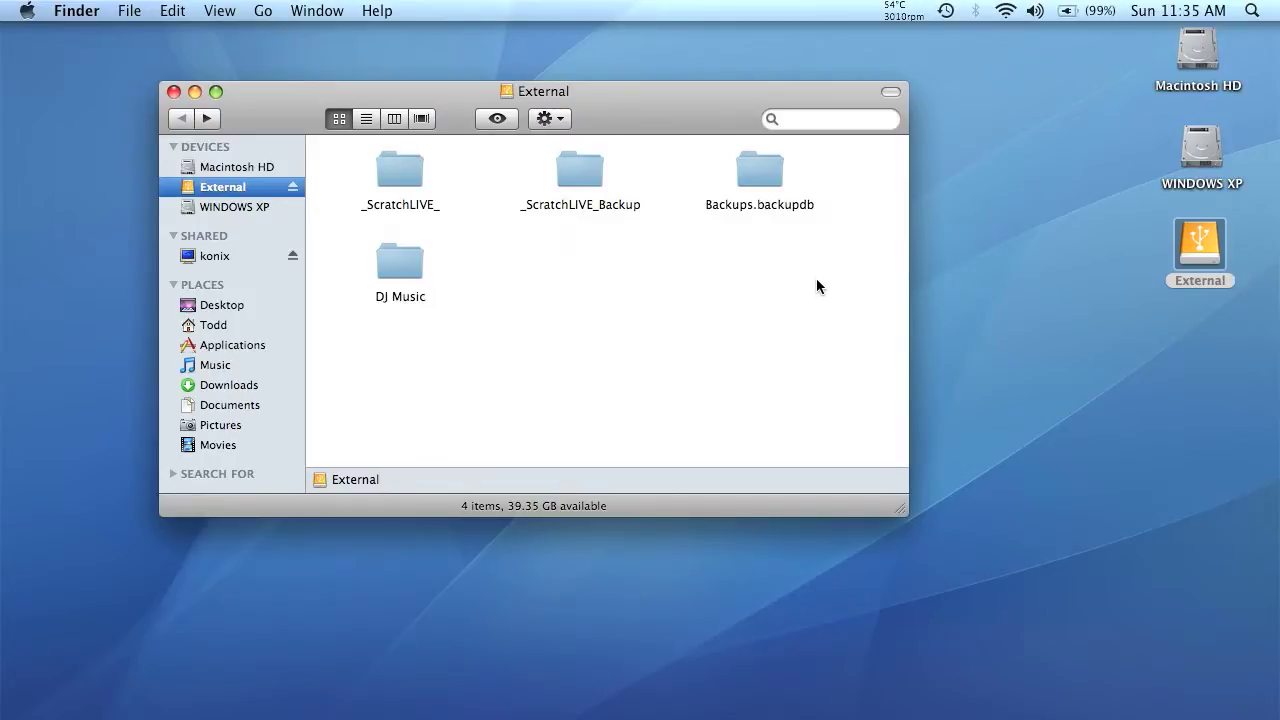
pyautogui.moveTo(616, 112); pyautogui.dragTo(521, 94)
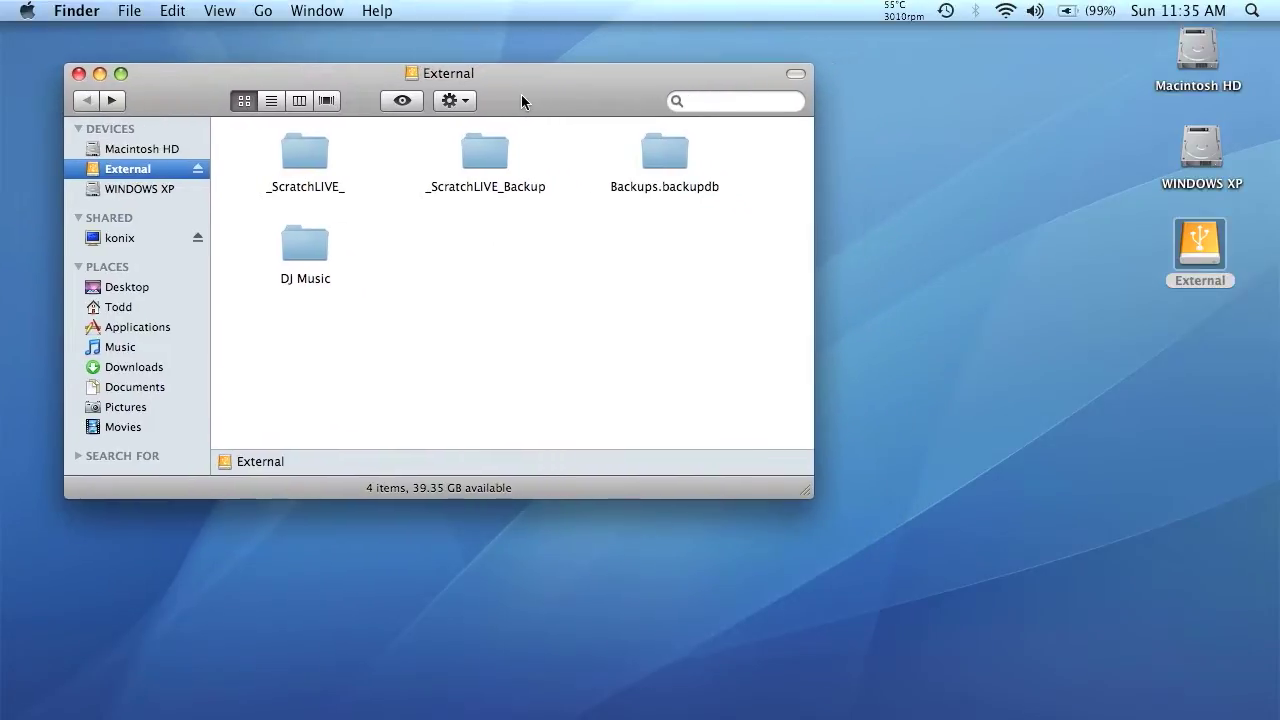
pyautogui.click(309, 168)
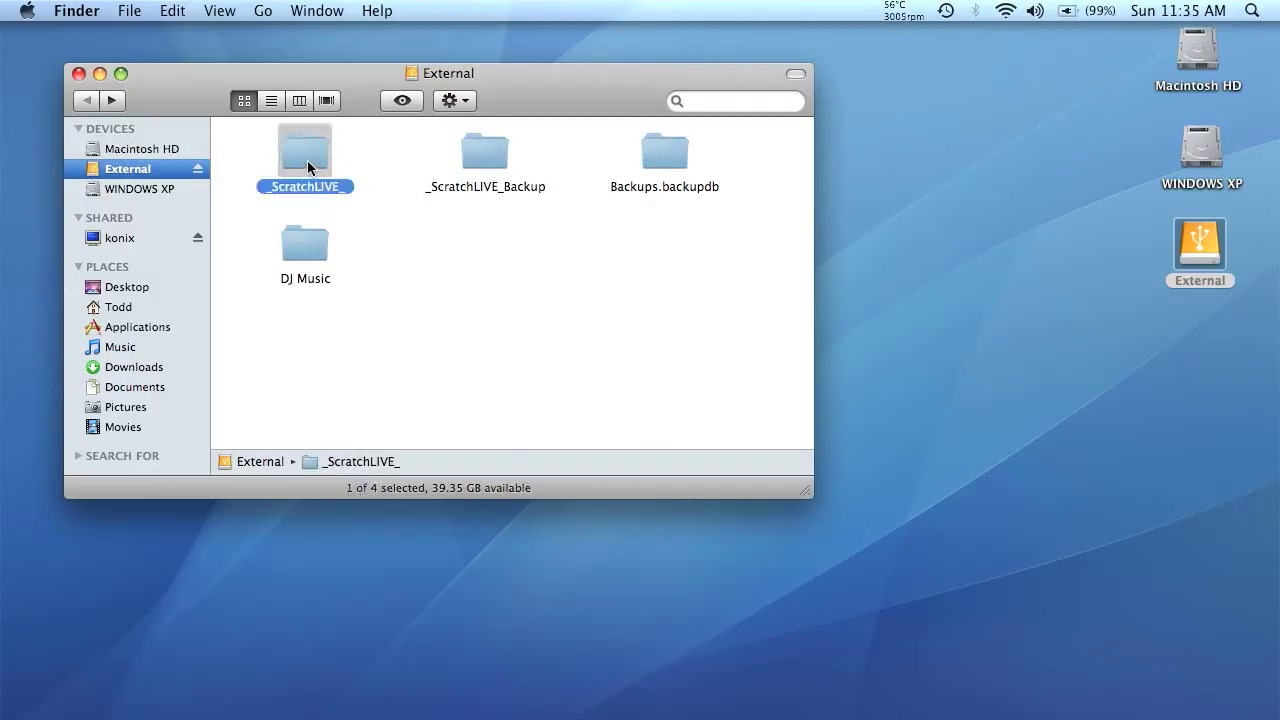
pyautogui.doubleClick(309, 167)
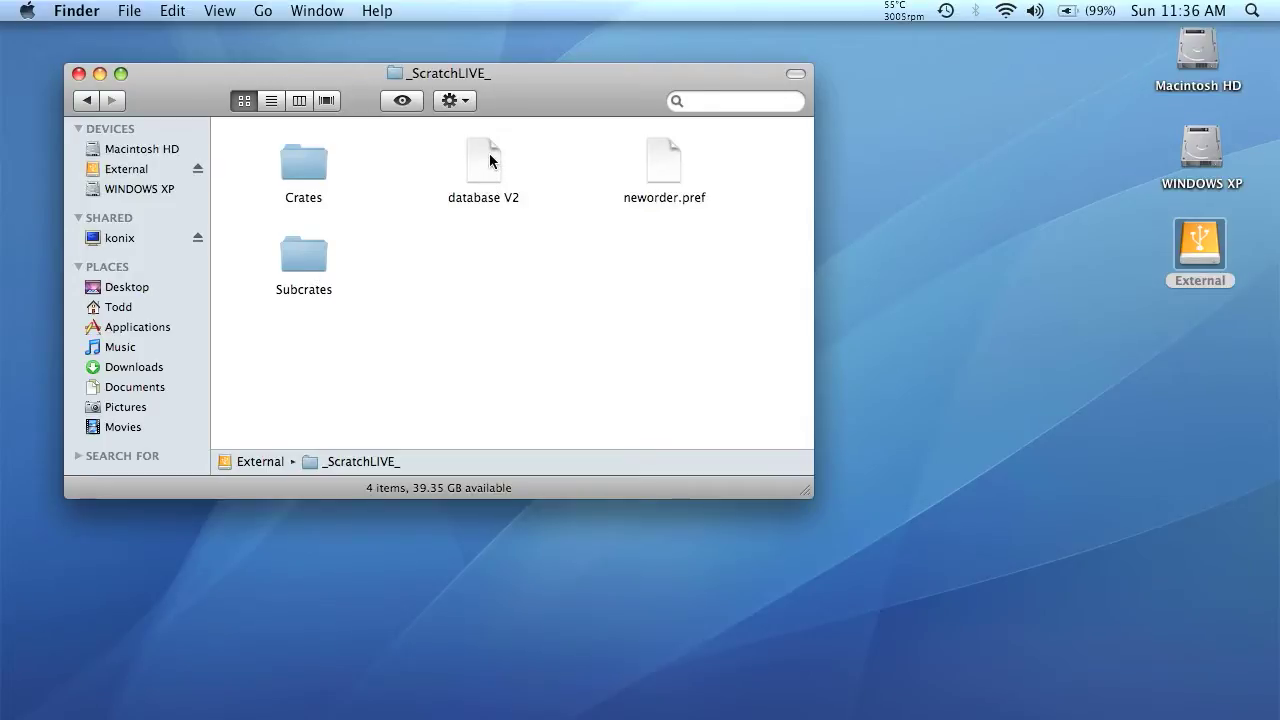
# Open a second Macintosh HD window on the home Music folder, then restore the Windows XP machine.
pyautogui.doubleClick(1191, 56)
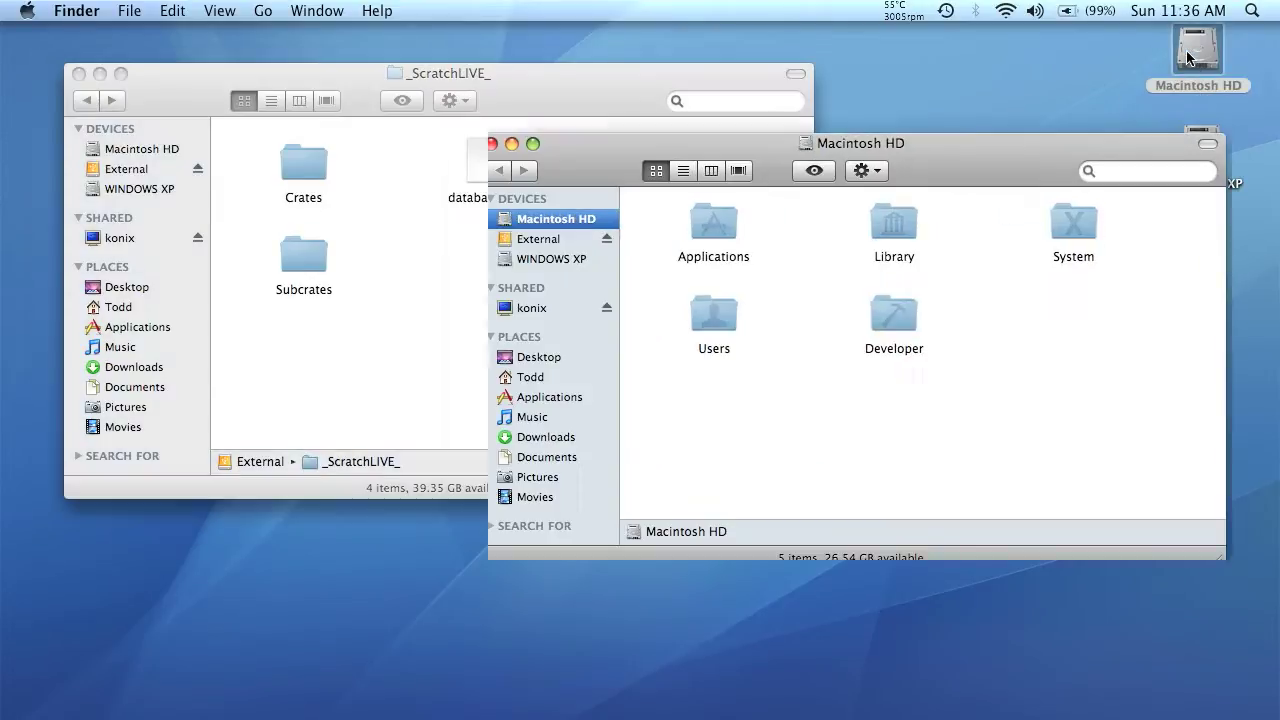
pyautogui.moveTo(839, 133); pyautogui.dragTo(775, 195)
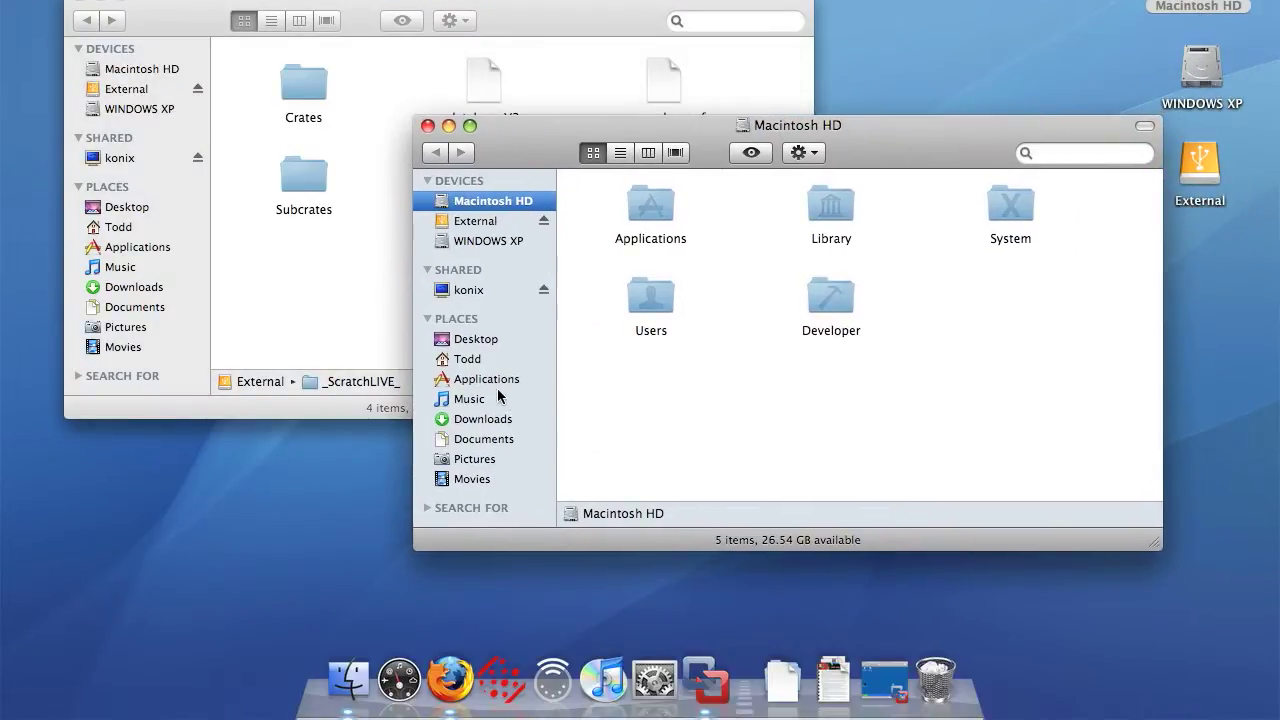
pyautogui.click(497, 397)
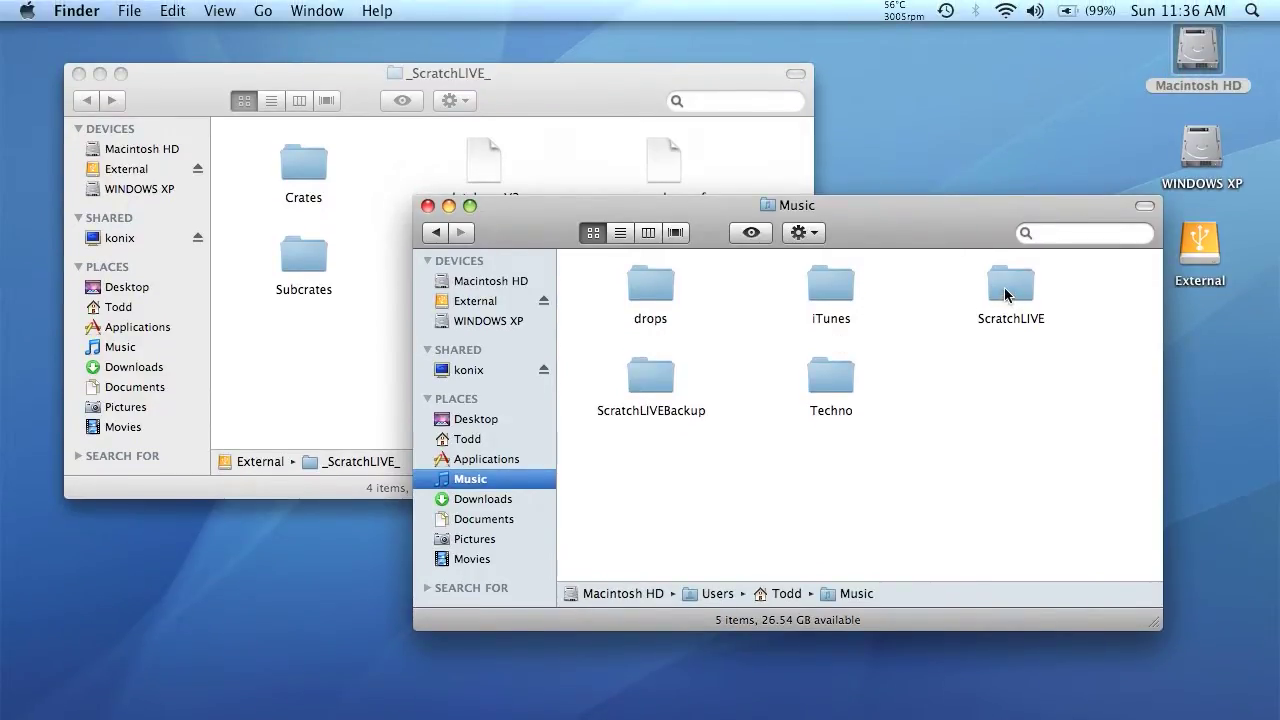
pyautogui.click(1004, 291)
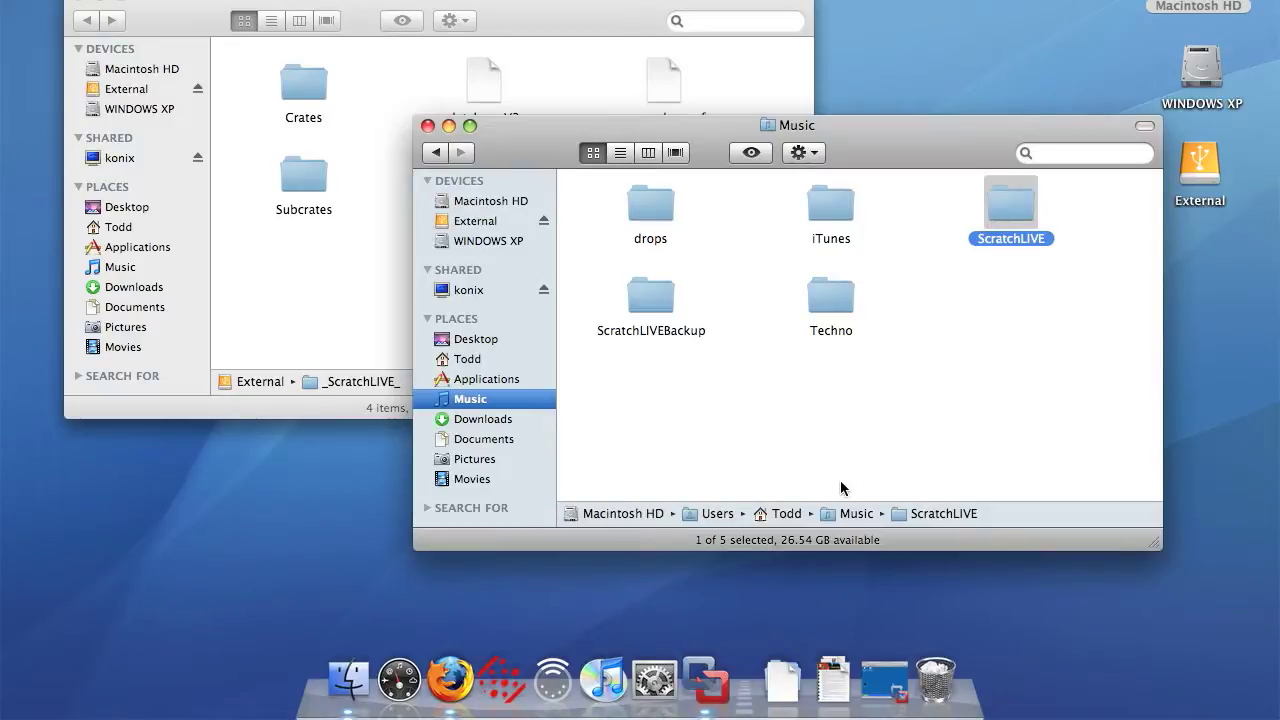
pyautogui.click(876, 680)
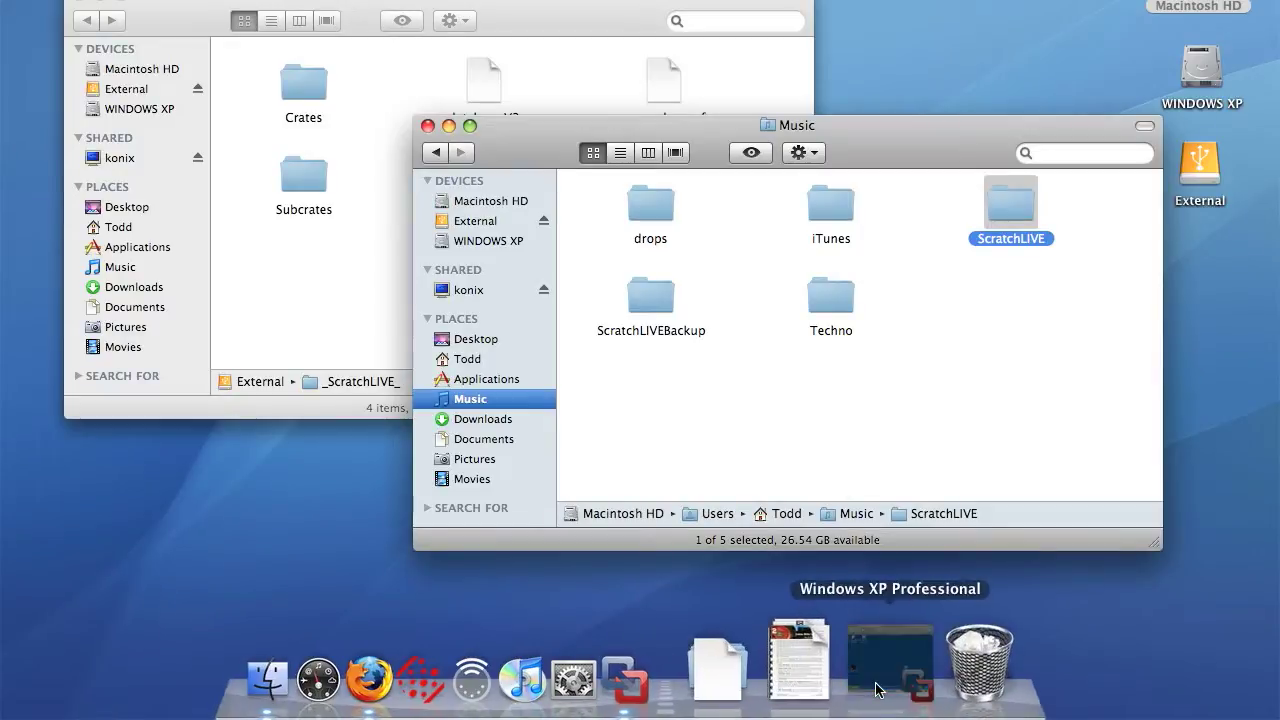
# Check that Windows XP's My Music holds ScratchLIVE and ScratchLIVEBackup, then minimize the VMware window.
pyautogui.click(240, 482)
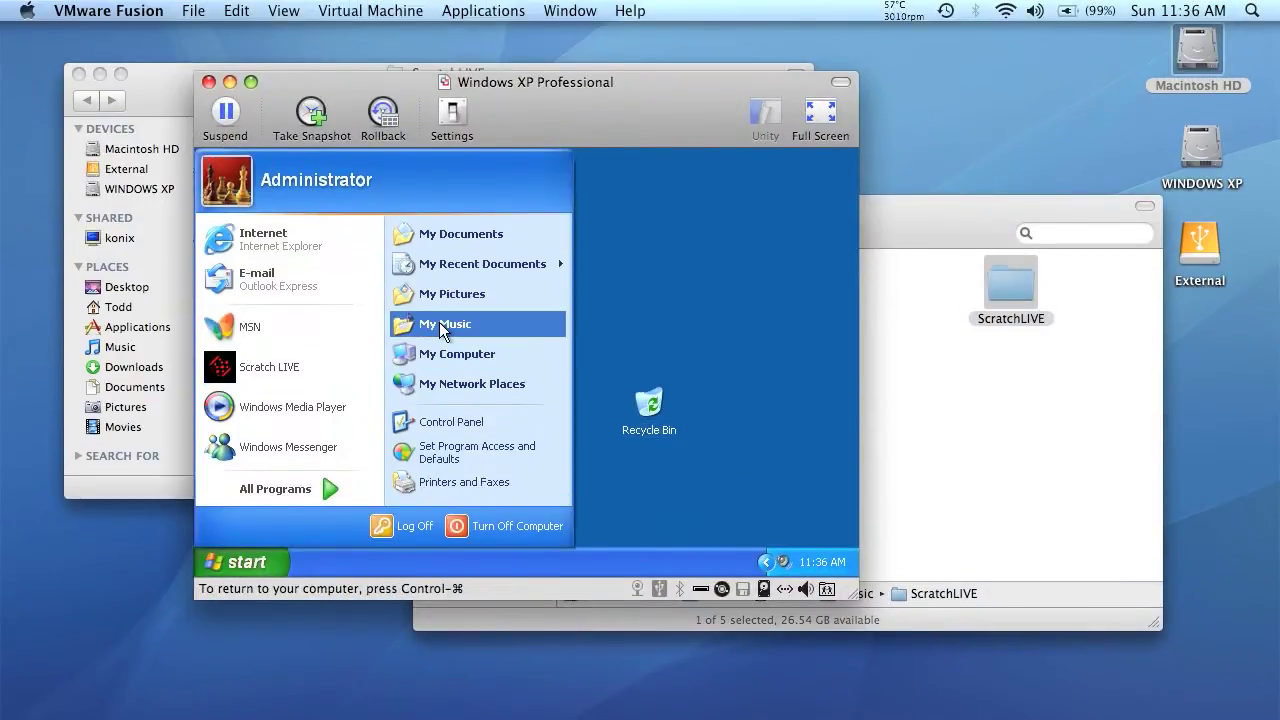
pyautogui.click(441, 326)
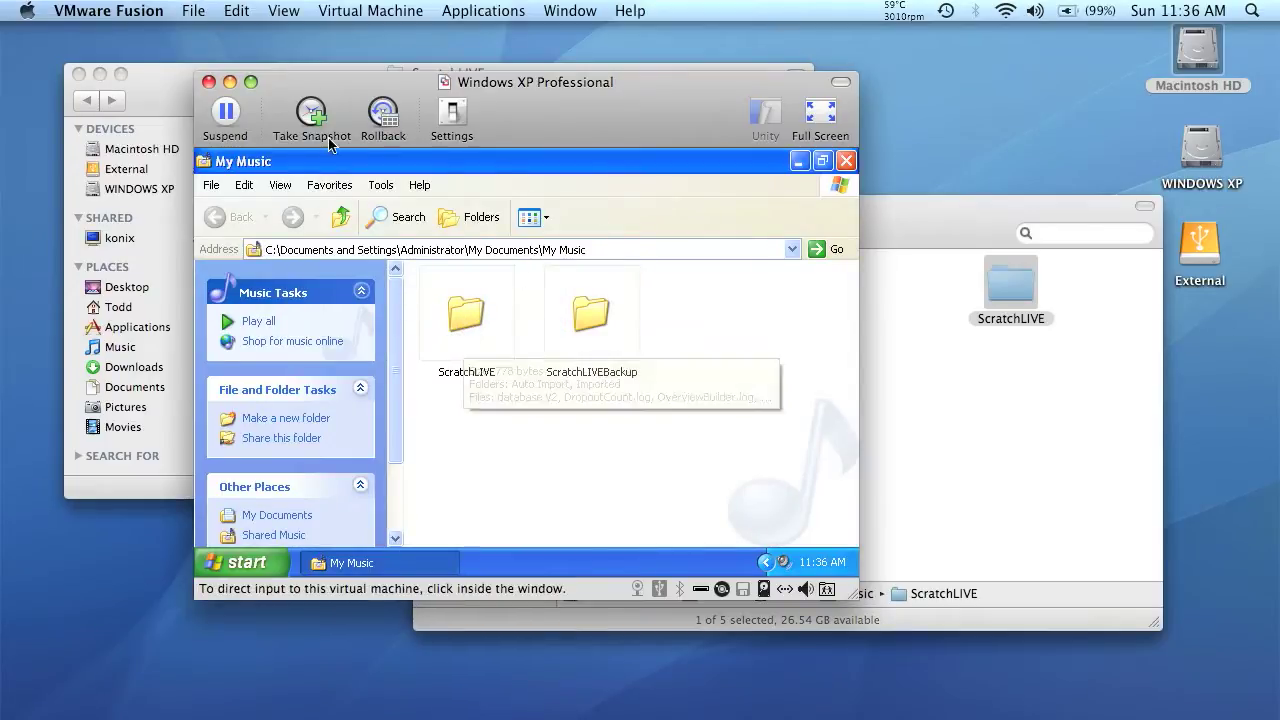
pyautogui.click(229, 81)
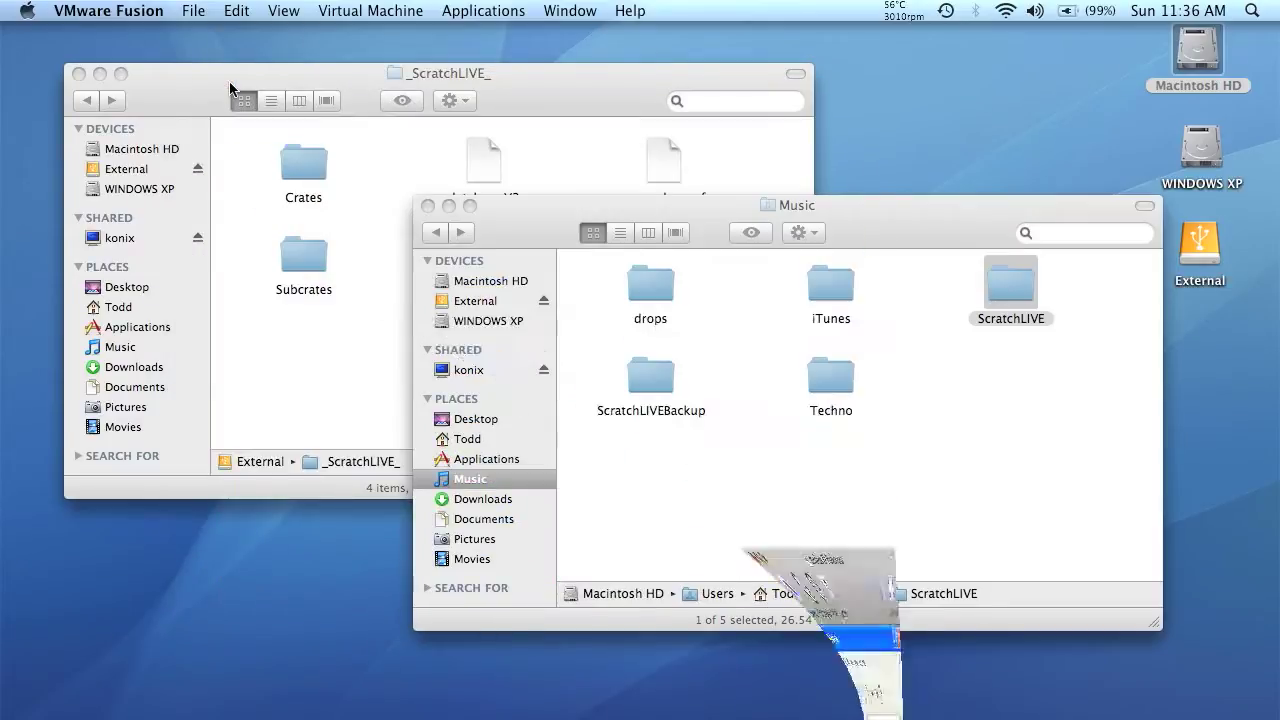
# Open Music's ScratchLIVE folder, then copy the four items from the external _ScratchLIVE_ folder.
pyautogui.click(748, 206)
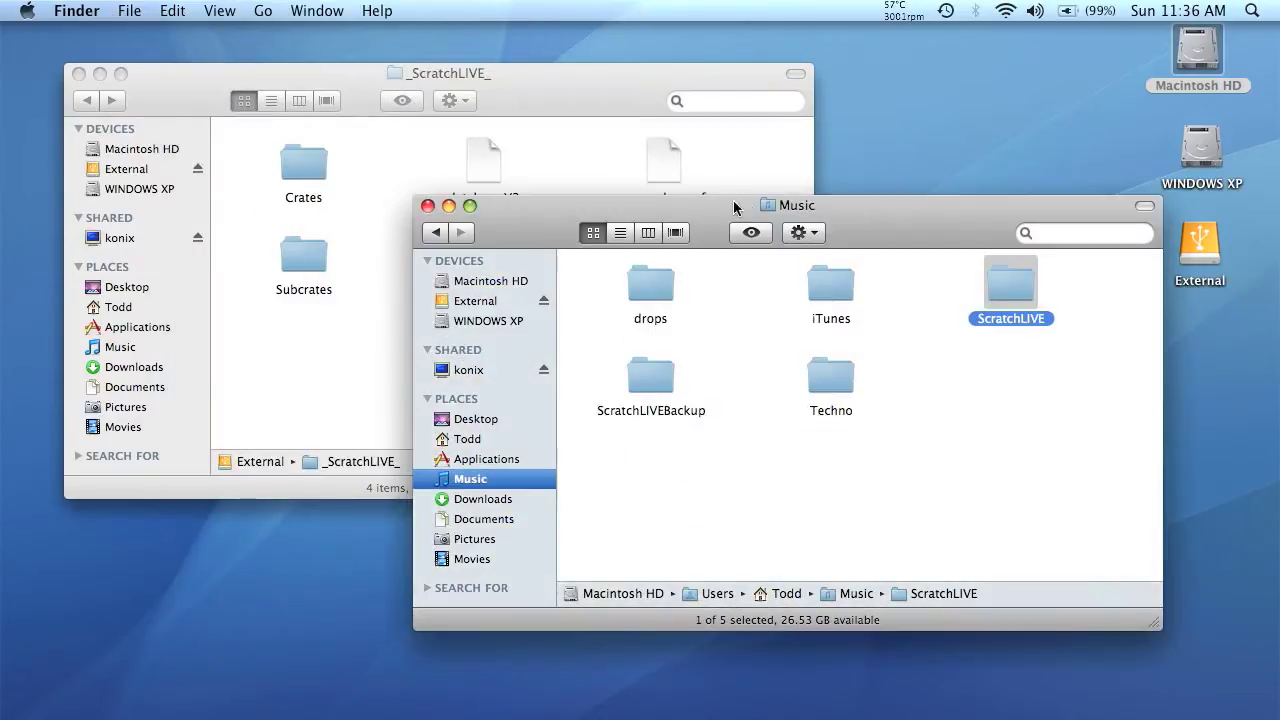
pyautogui.doubleClick(1001, 279)
pyautogui.click(571, 96)
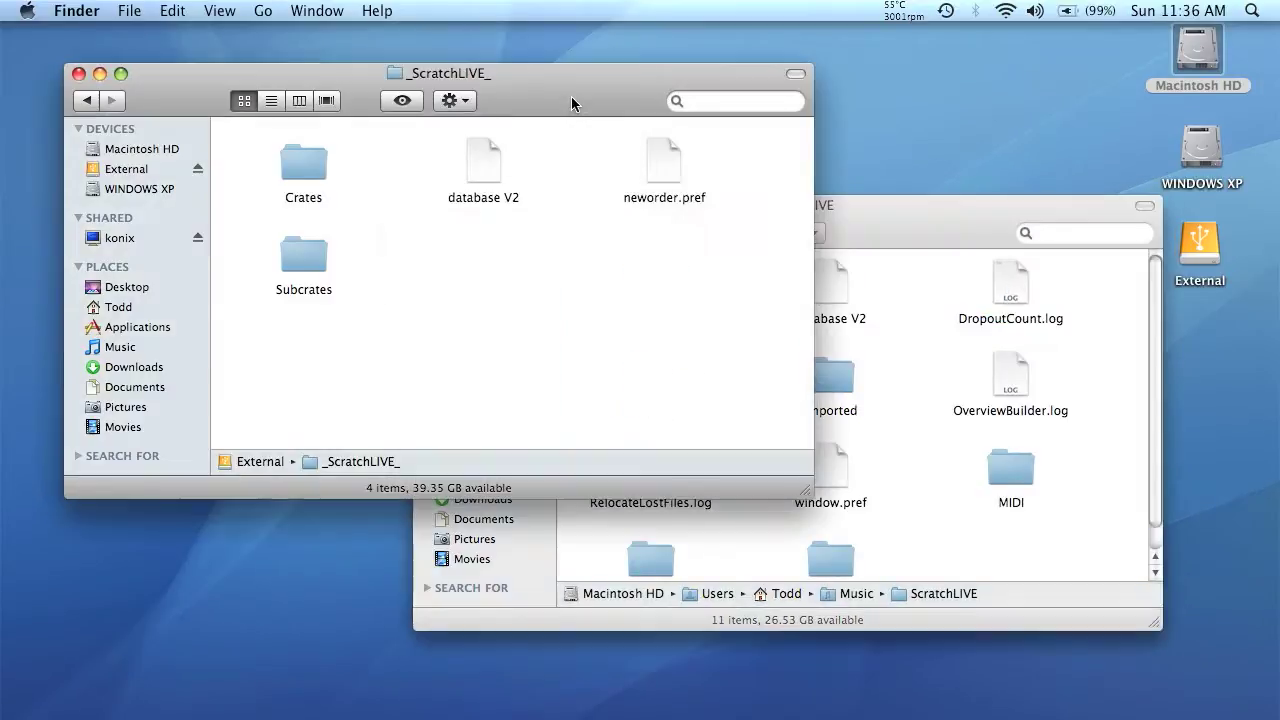
pyautogui.moveTo(237, 148); pyautogui.dragTo(671, 297)
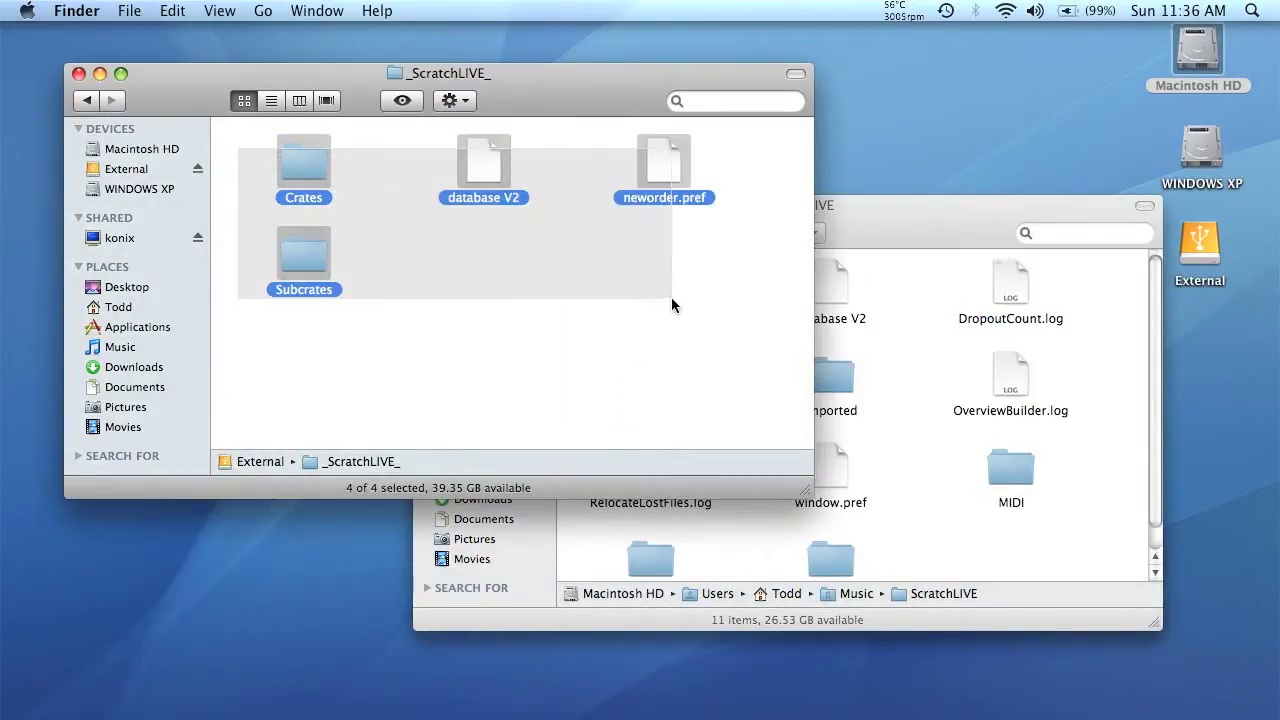
pyautogui.rightClick(289, 168)
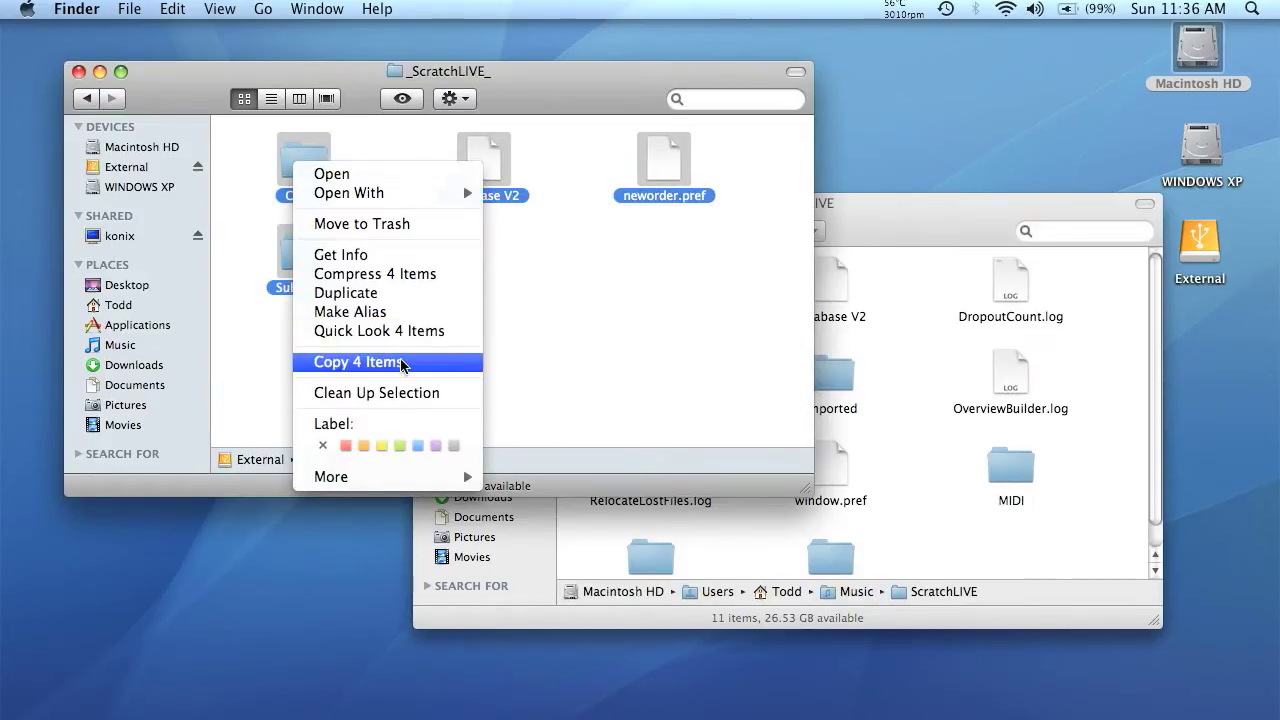
pyautogui.click(401, 366)
# Paste the four items into Music's ScratchLIVE folder, replacing the existing database V2.
pyautogui.click(889, 221)
pyautogui.moveTo(867, 215); pyautogui.dragTo(829, 158)
pyautogui.rightClick(697, 331)
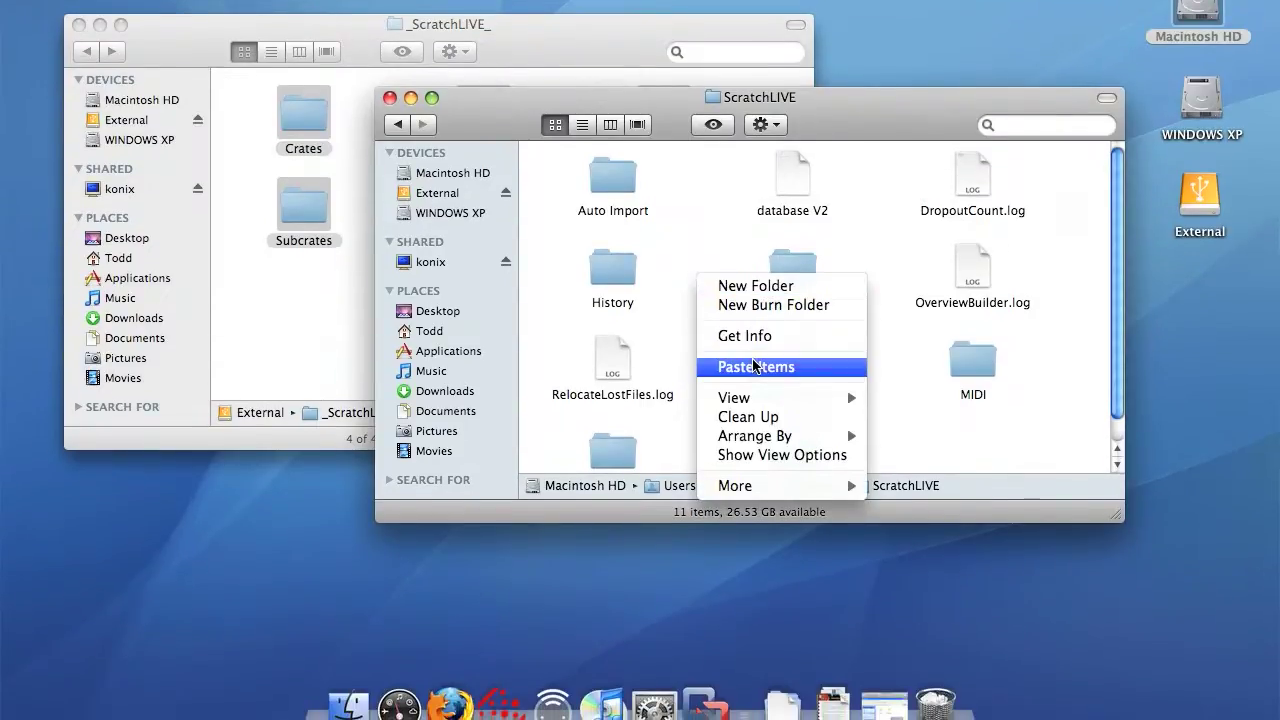
pyautogui.click(755, 414)
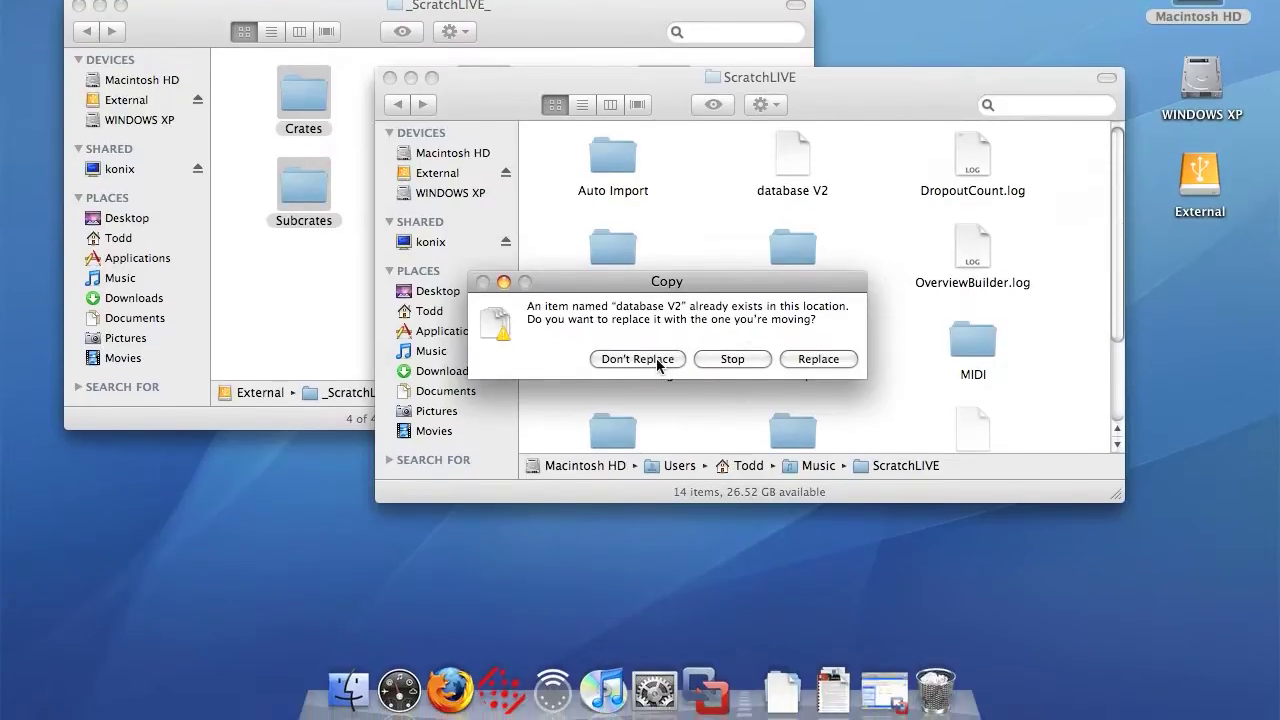
pyautogui.click(821, 362)
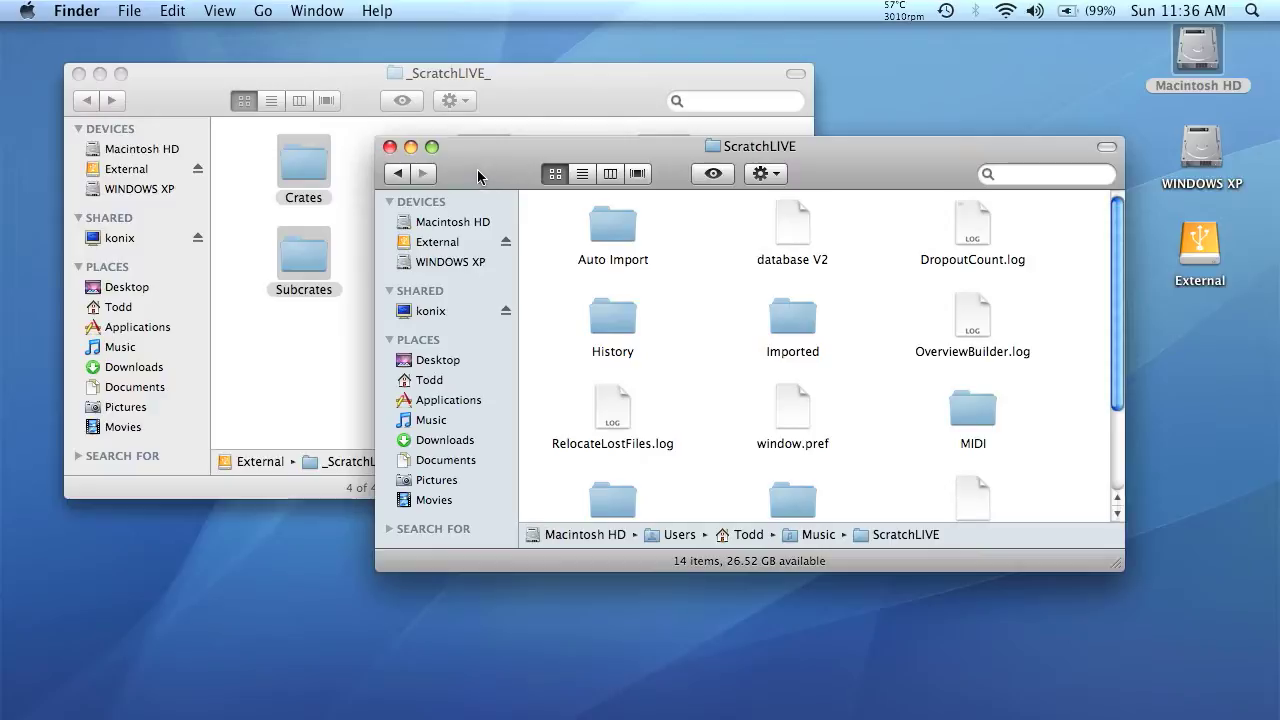
pyautogui.moveTo(477, 170); pyautogui.dragTo(486, 202)
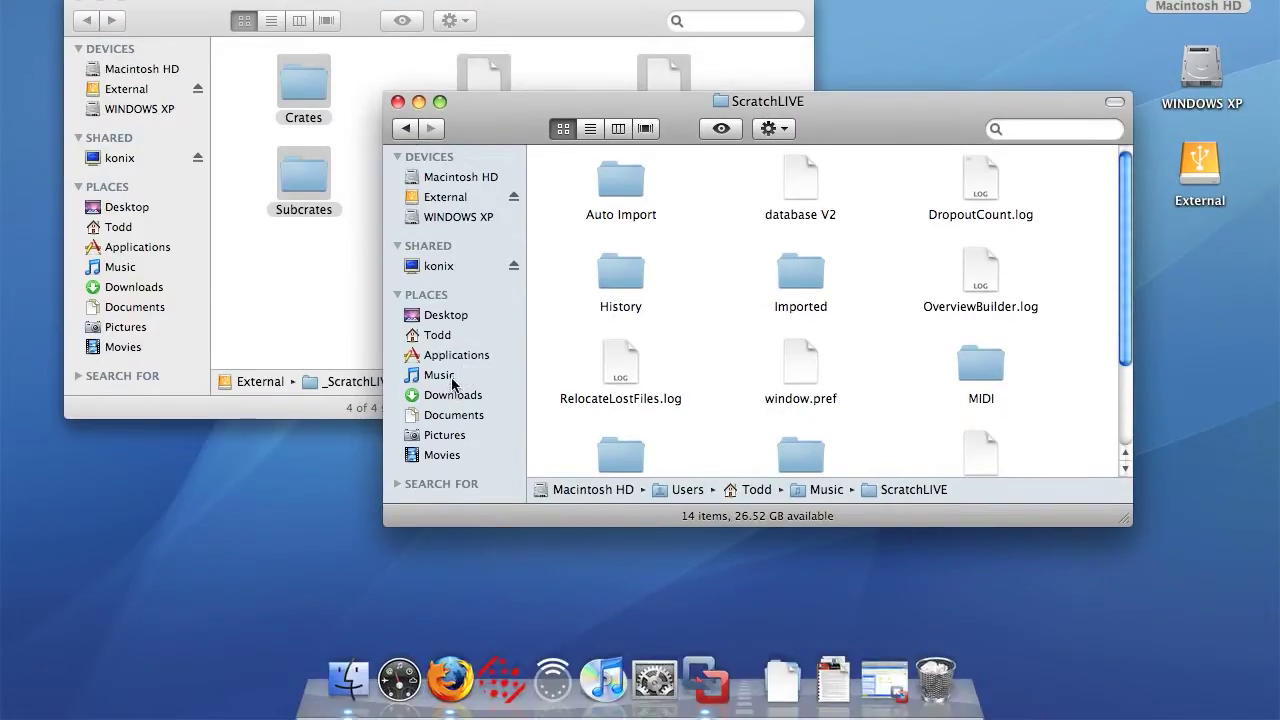
# Go back from _ScratchLIVE_ to the External drive's top level, beside the Music window.
pyautogui.click(453, 378)
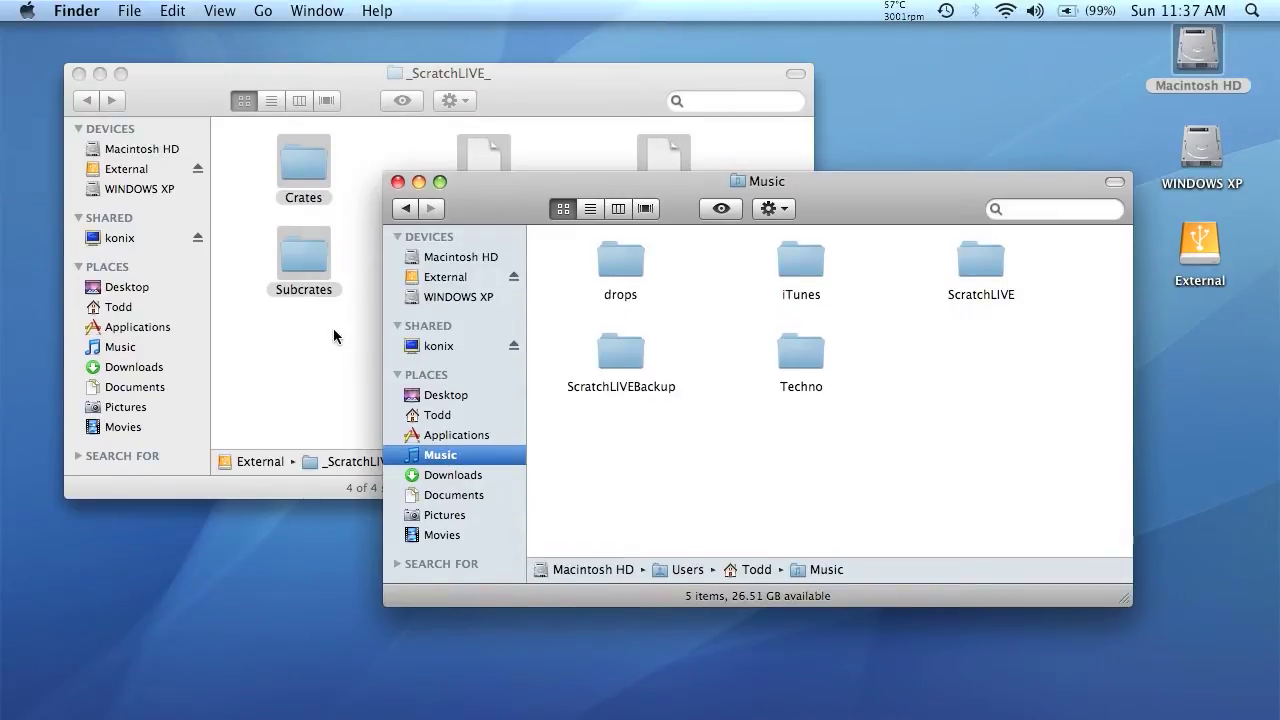
pyautogui.click(333, 248)
pyautogui.press('super+a')
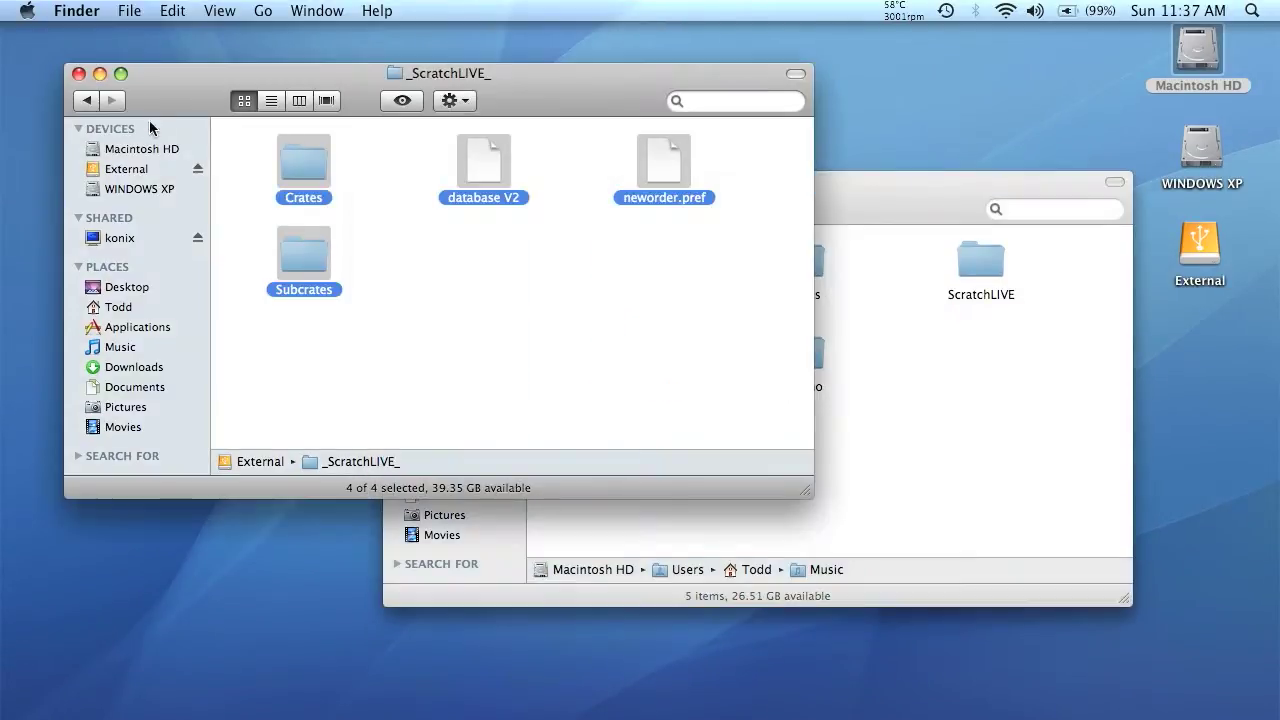
pyautogui.click(70, 73)
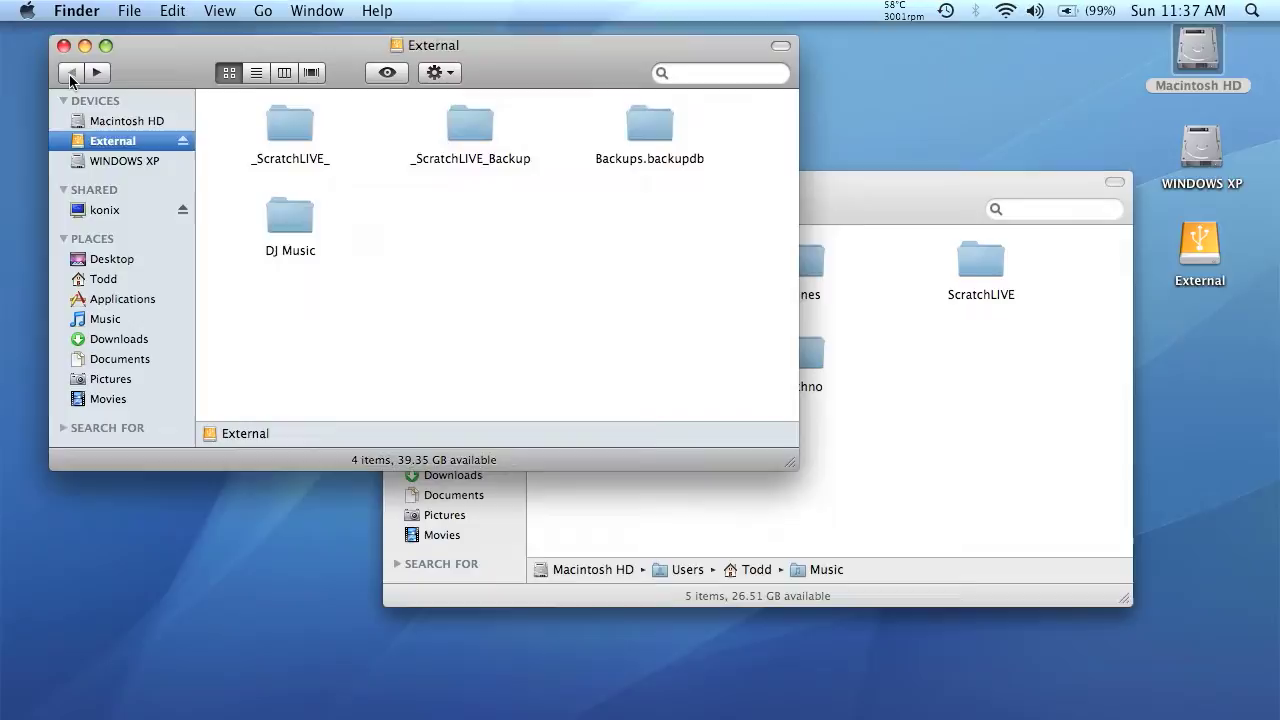
# Confirm the External drive's DJ Music folder holds only April 2009, then return to the drive's top level.
pyautogui.click(287, 252)
pyautogui.doubleClick(294, 223)
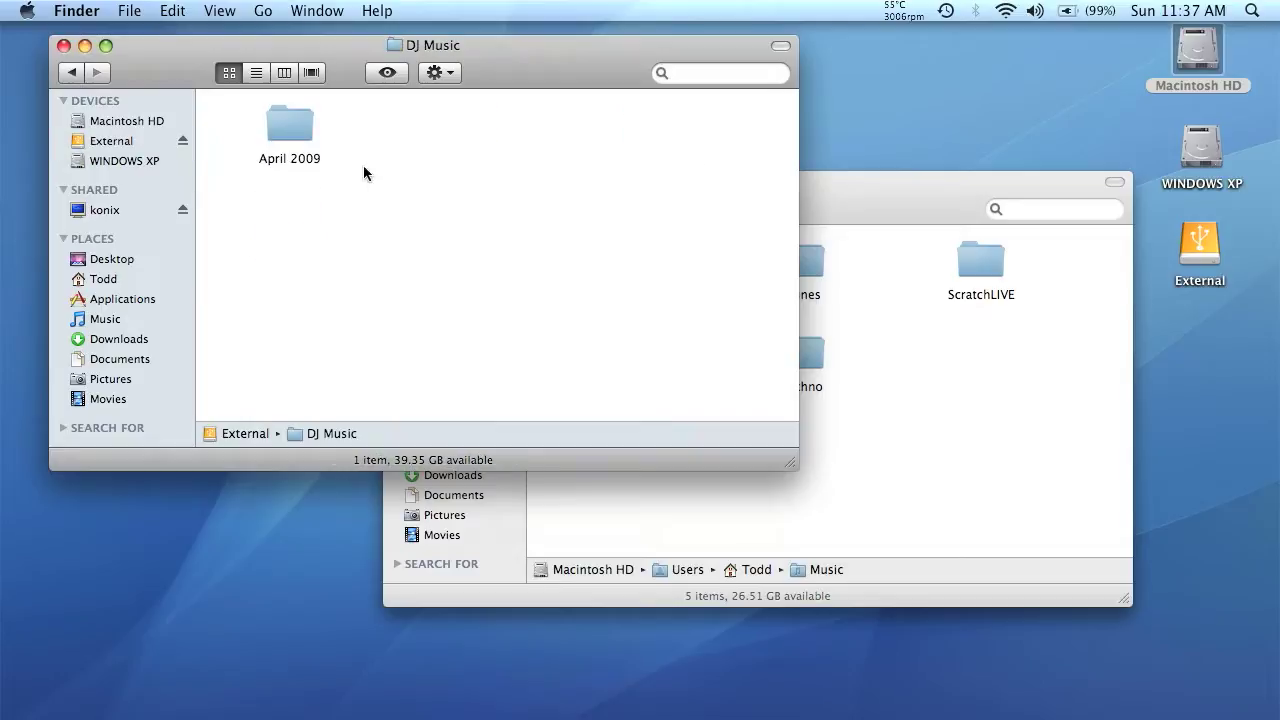
pyautogui.click(289, 130)
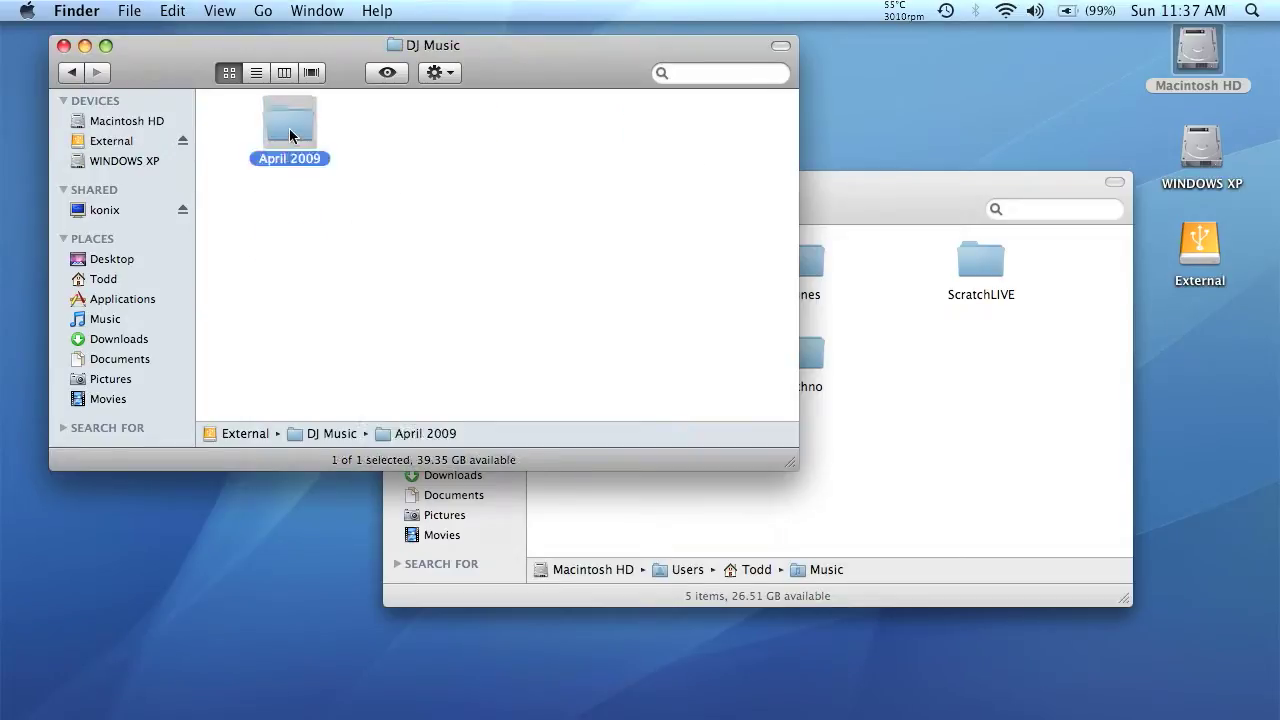
pyautogui.click(73, 75)
pyautogui.click(284, 207)
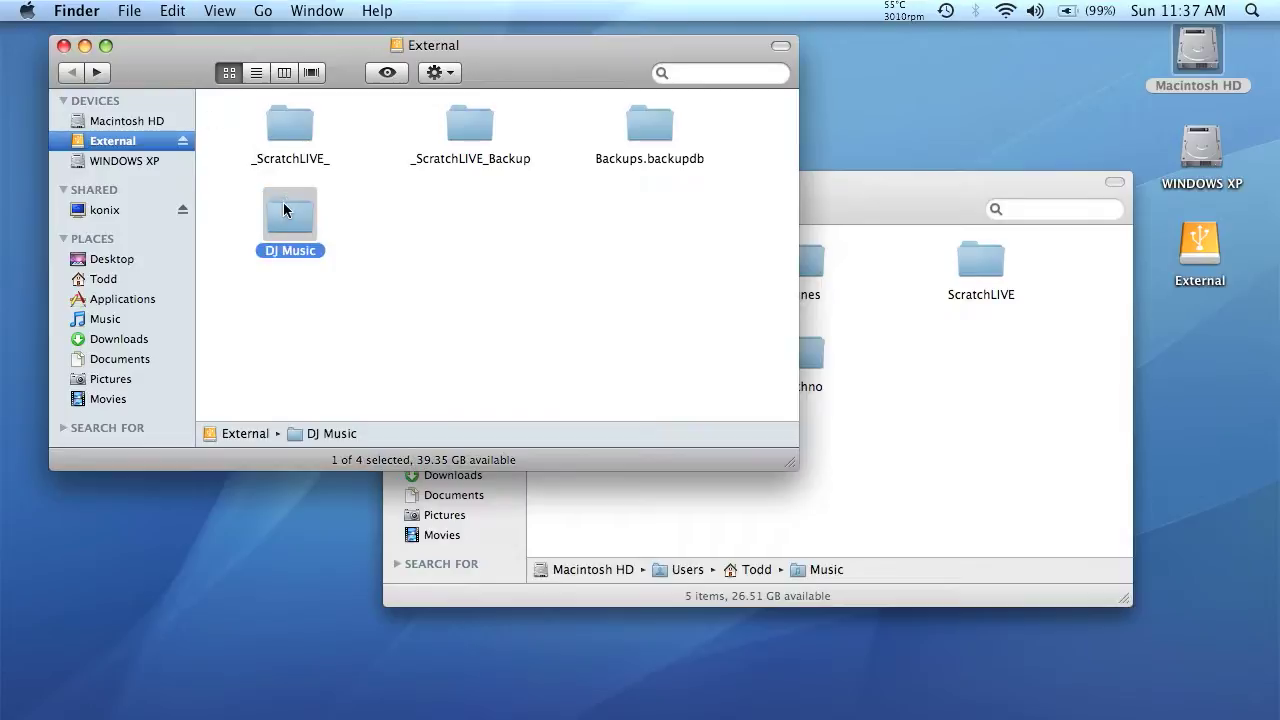
pyautogui.click(805, 197)
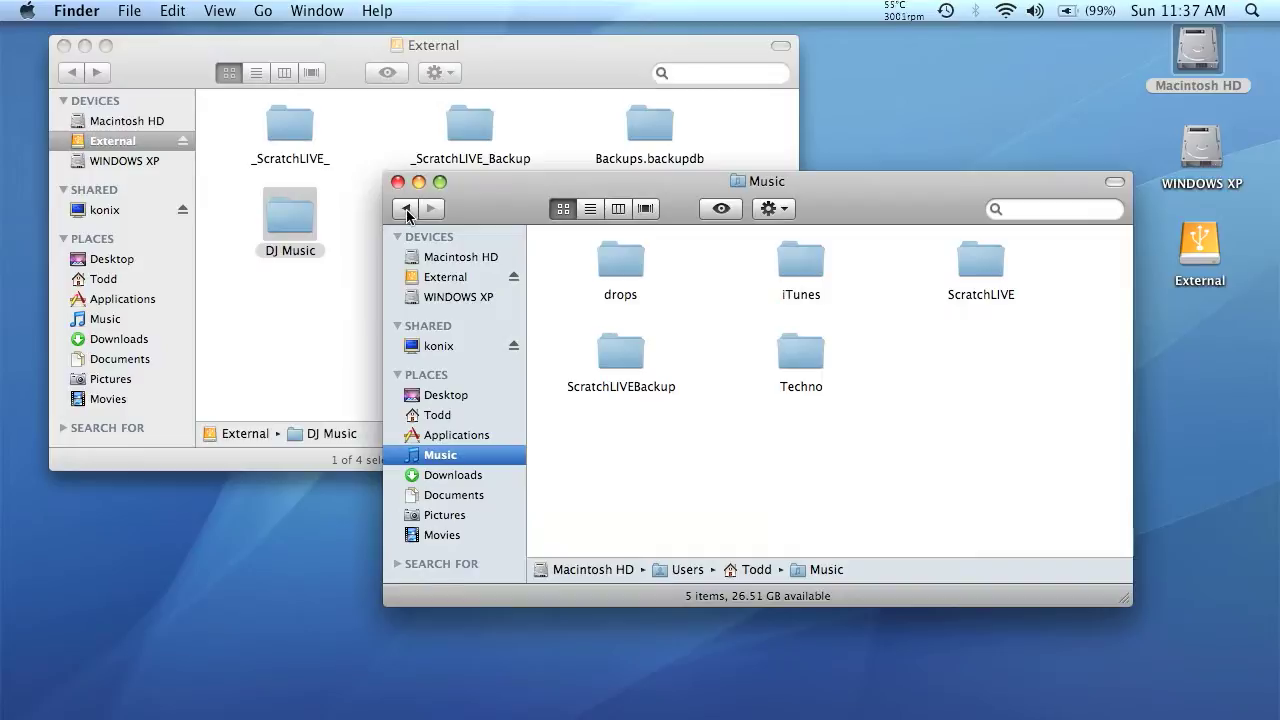
pyautogui.click(337, 283)
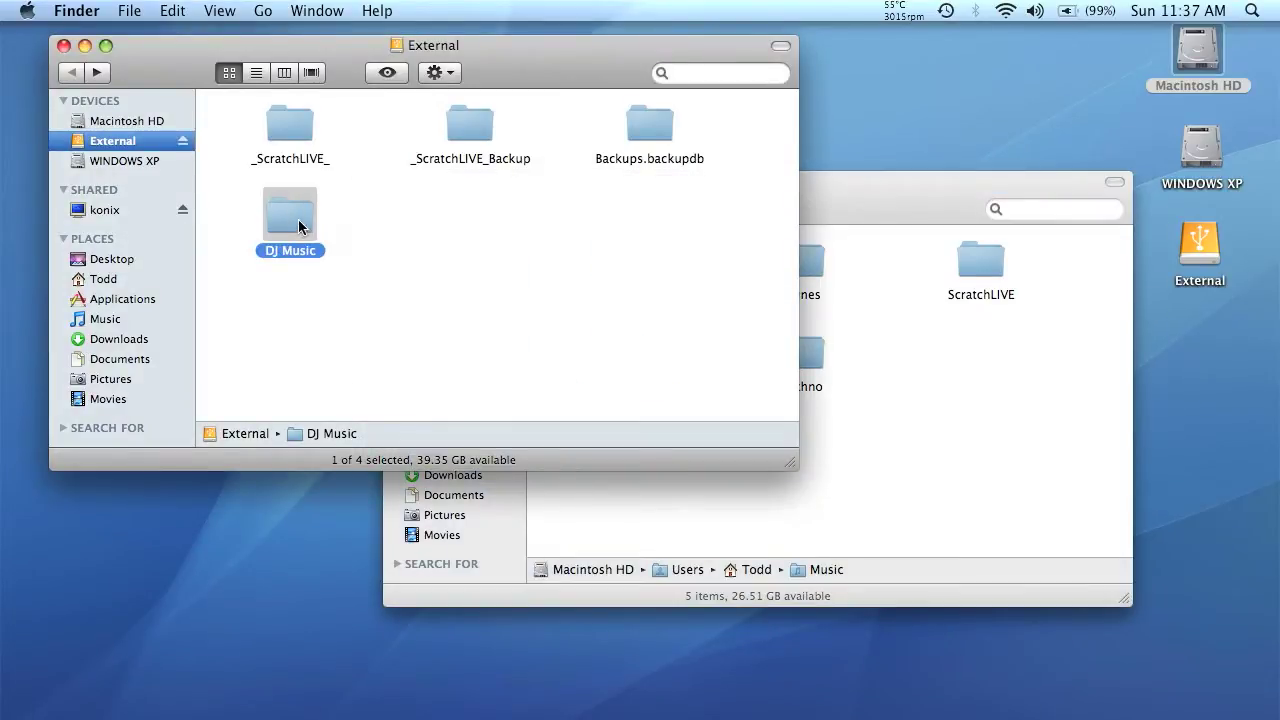
pyautogui.click(880, 294)
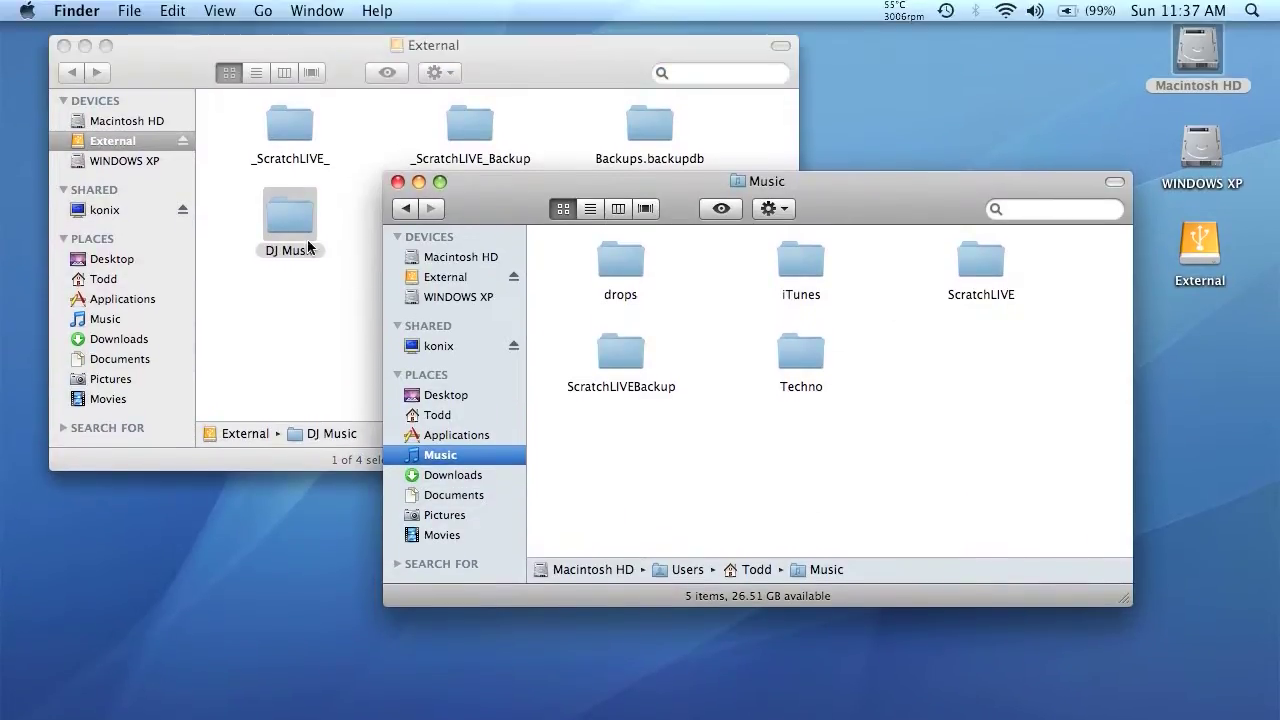
# Drag DJ Music from the External drive into the home Music folder and let the copy finish.
pyautogui.moveTo(295, 222); pyautogui.dragTo(955, 350)
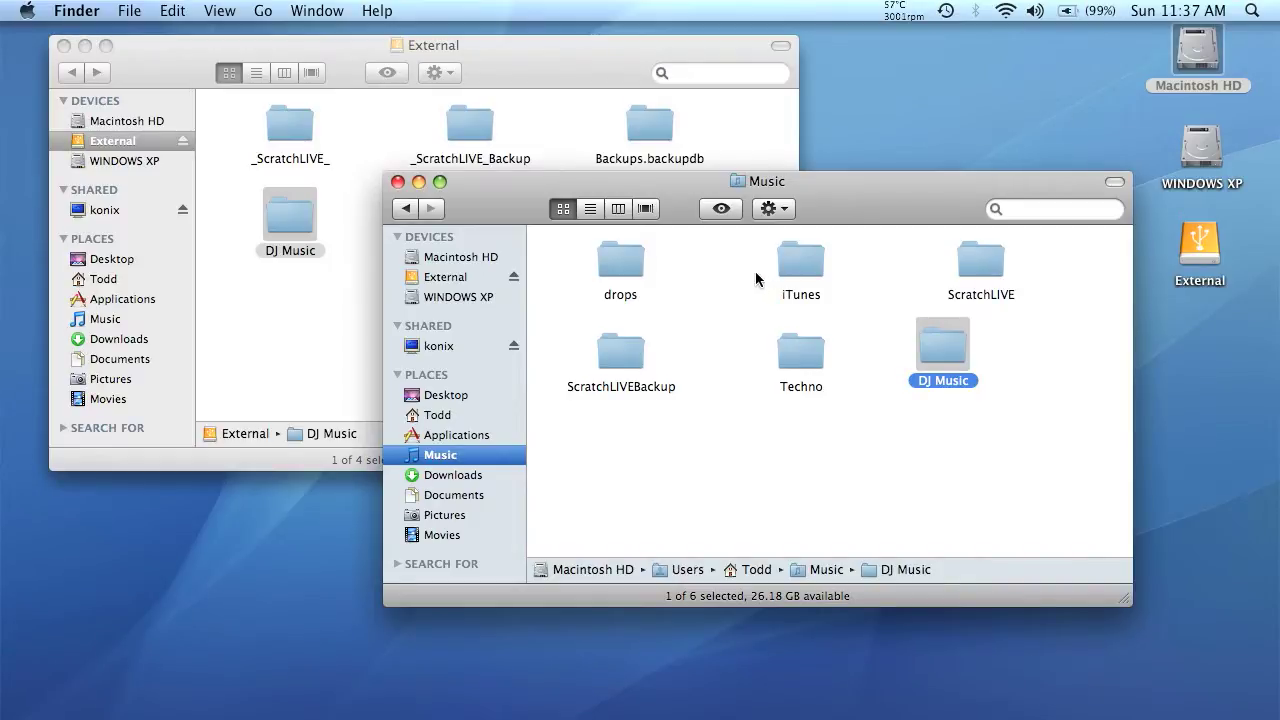
pyautogui.click(310, 337)
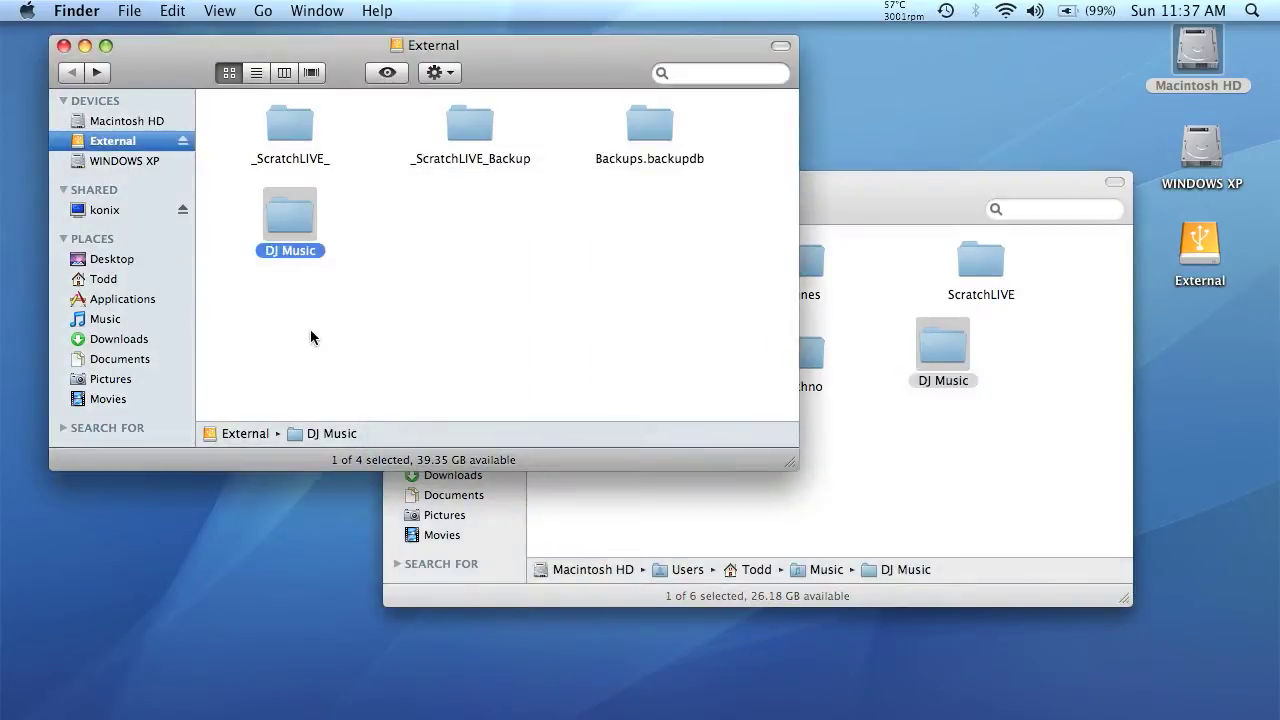
# Eject the External drive and re-centre the Music folder window.
pyautogui.click(183, 146)
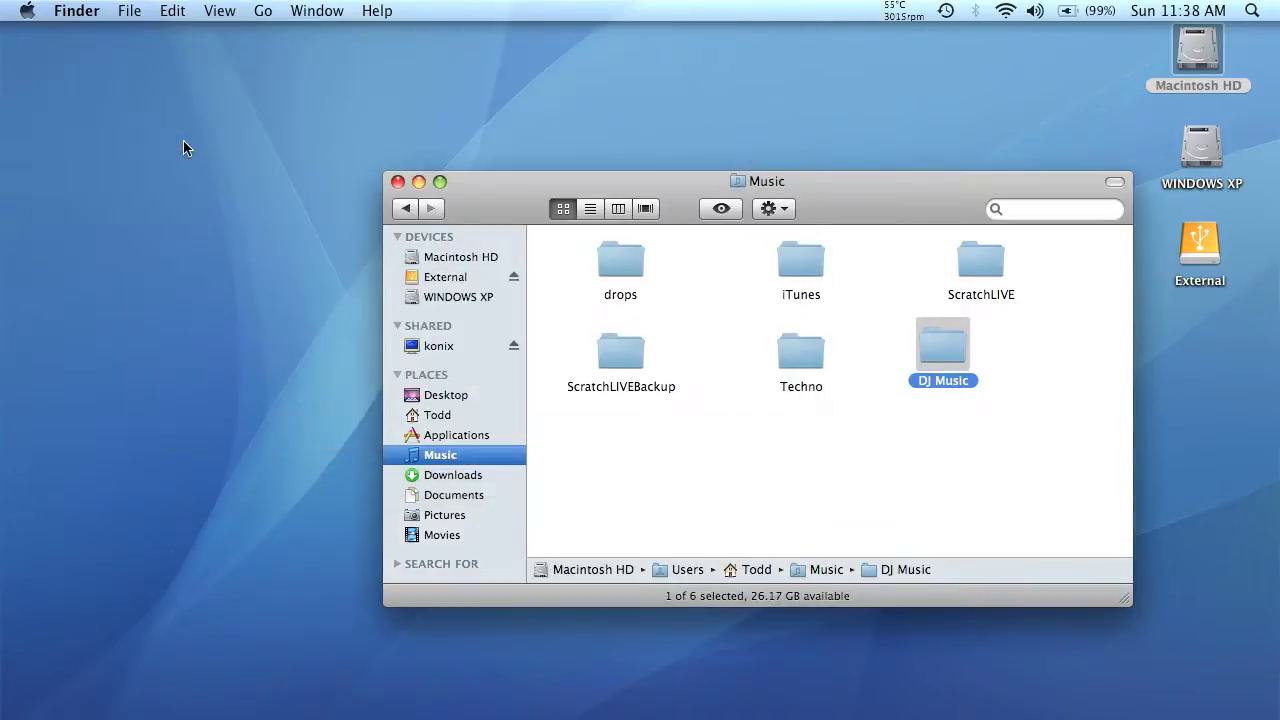
pyautogui.moveTo(491, 197); pyautogui.dragTo(322, 141)
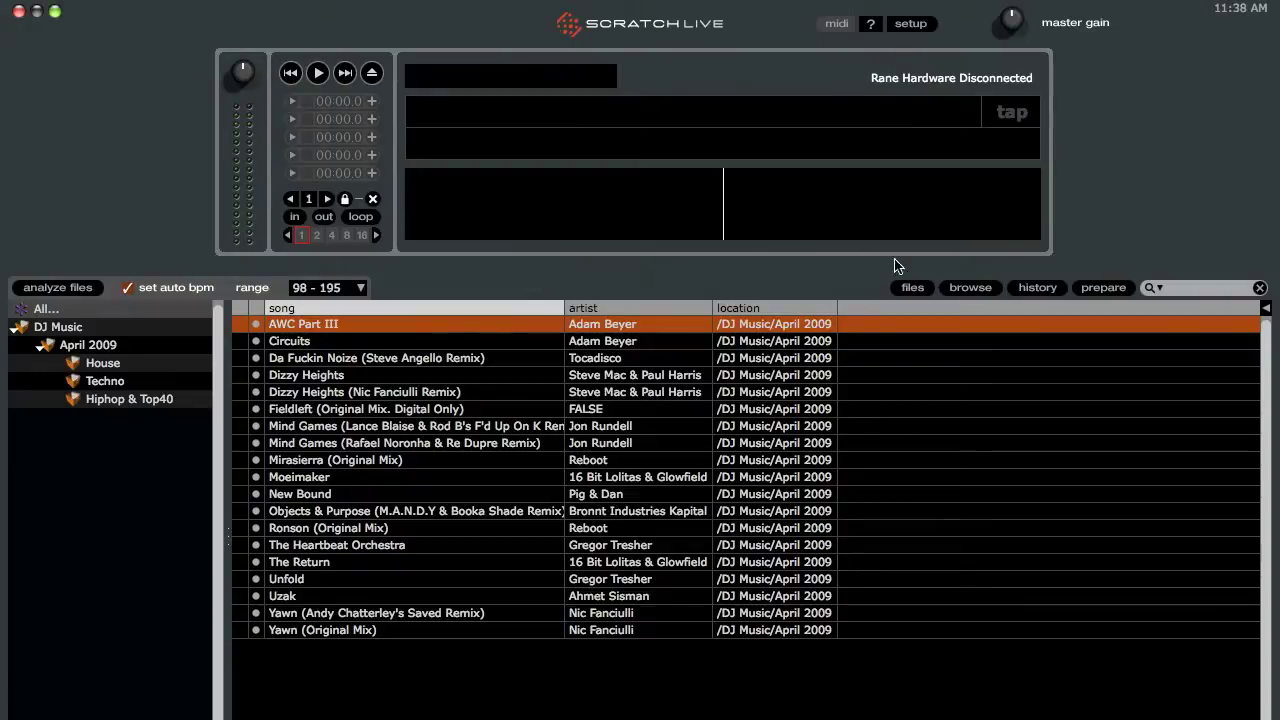
# Rescan ID3 tags from the files panel so the DJ Music tracks show as missing.
pyautogui.click(912, 288)
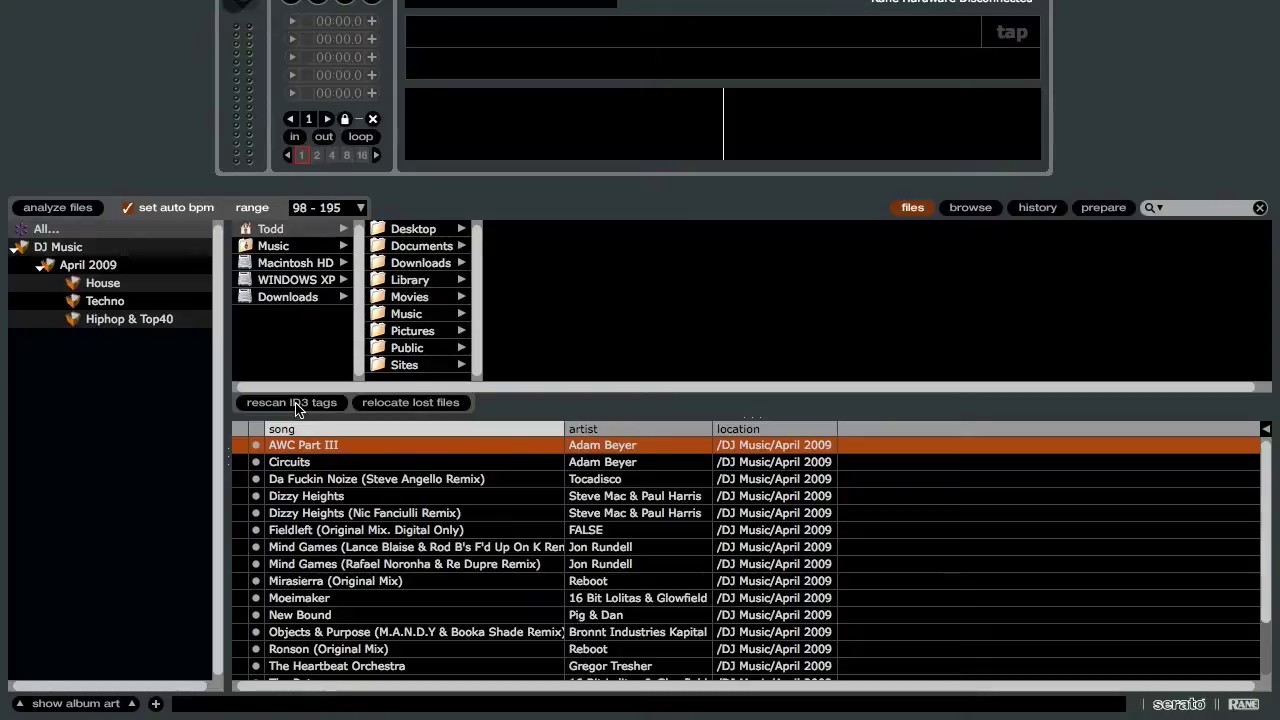
pyautogui.click(295, 403)
pyautogui.click(913, 288)
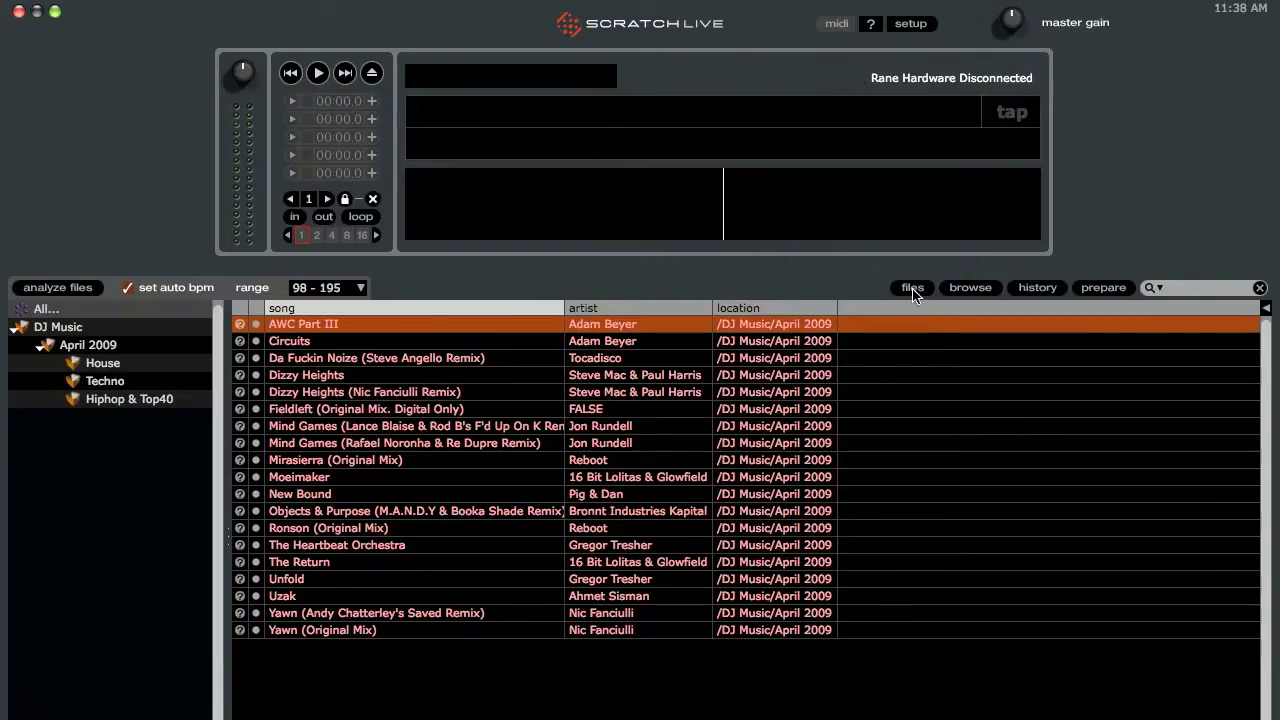
pyautogui.click(913, 288)
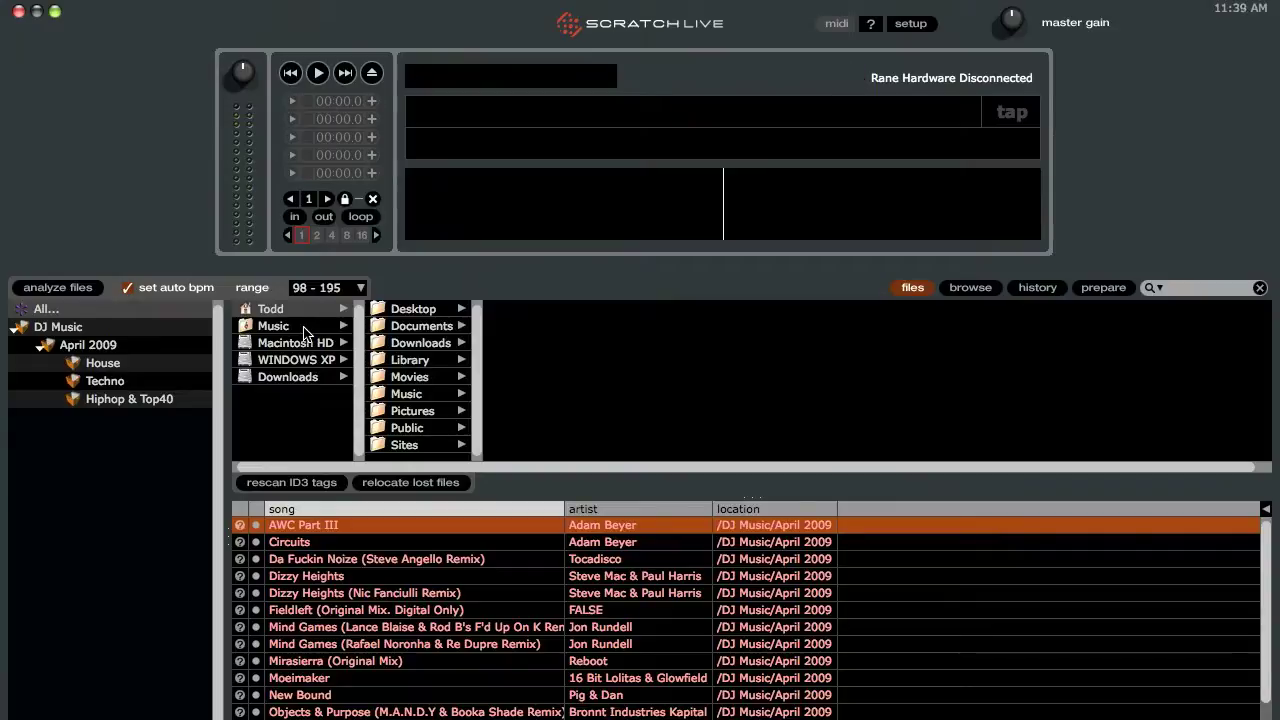
# Drag Music's DJ Music folder onto relocate lost files to repoint the missing tracks there.
pyautogui.click(307, 333)
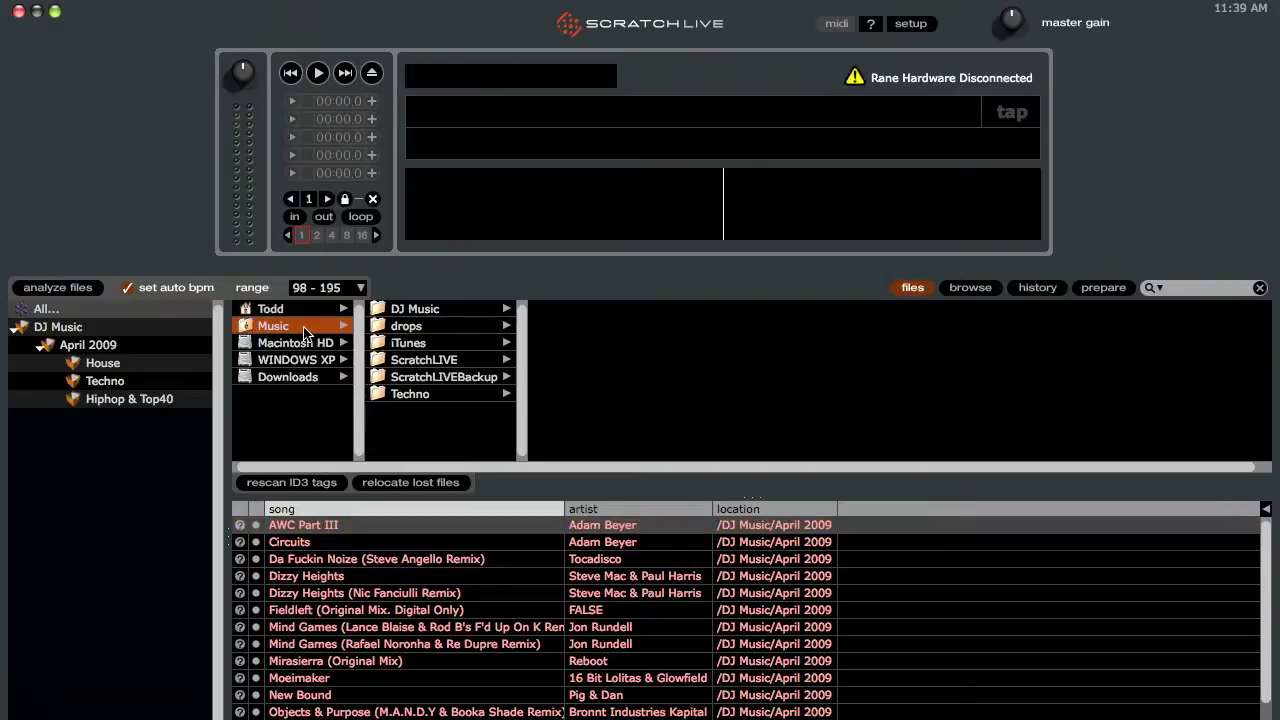
pyautogui.click(418, 312)
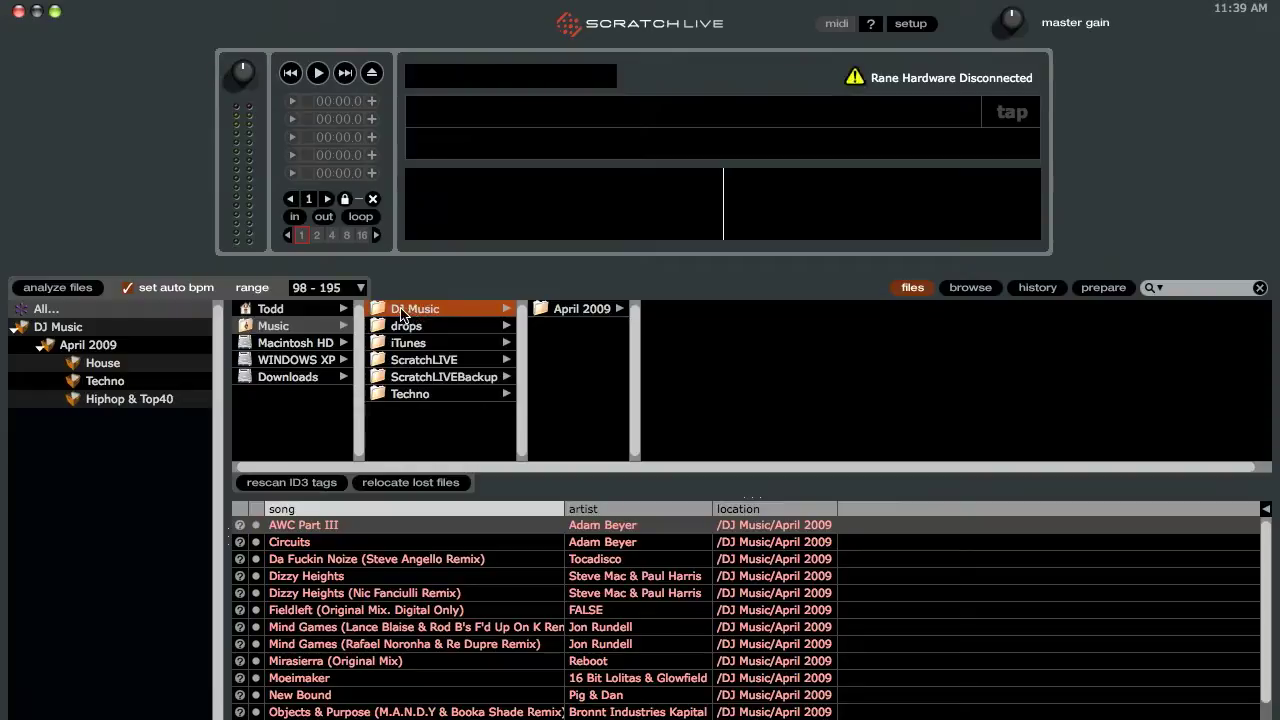
pyautogui.moveTo(401, 313); pyautogui.dragTo(413, 465)
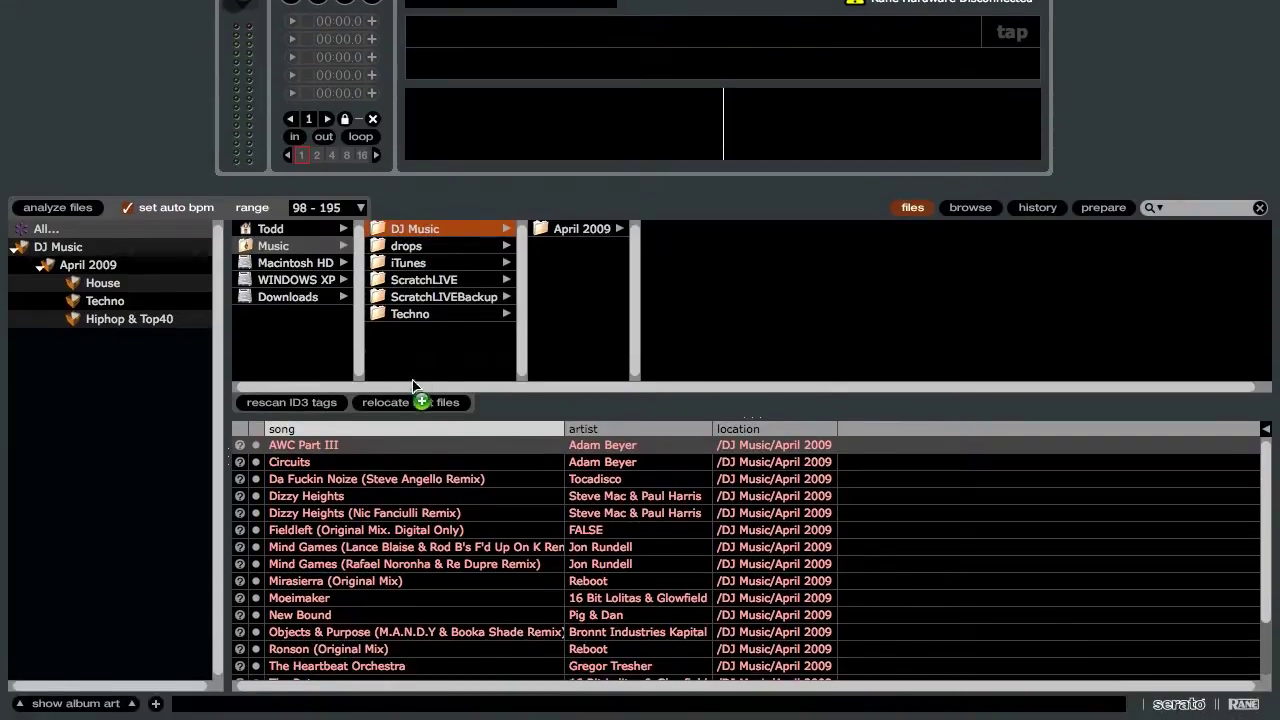
pyautogui.moveTo(413, 385); pyautogui.dragTo(411, 404)
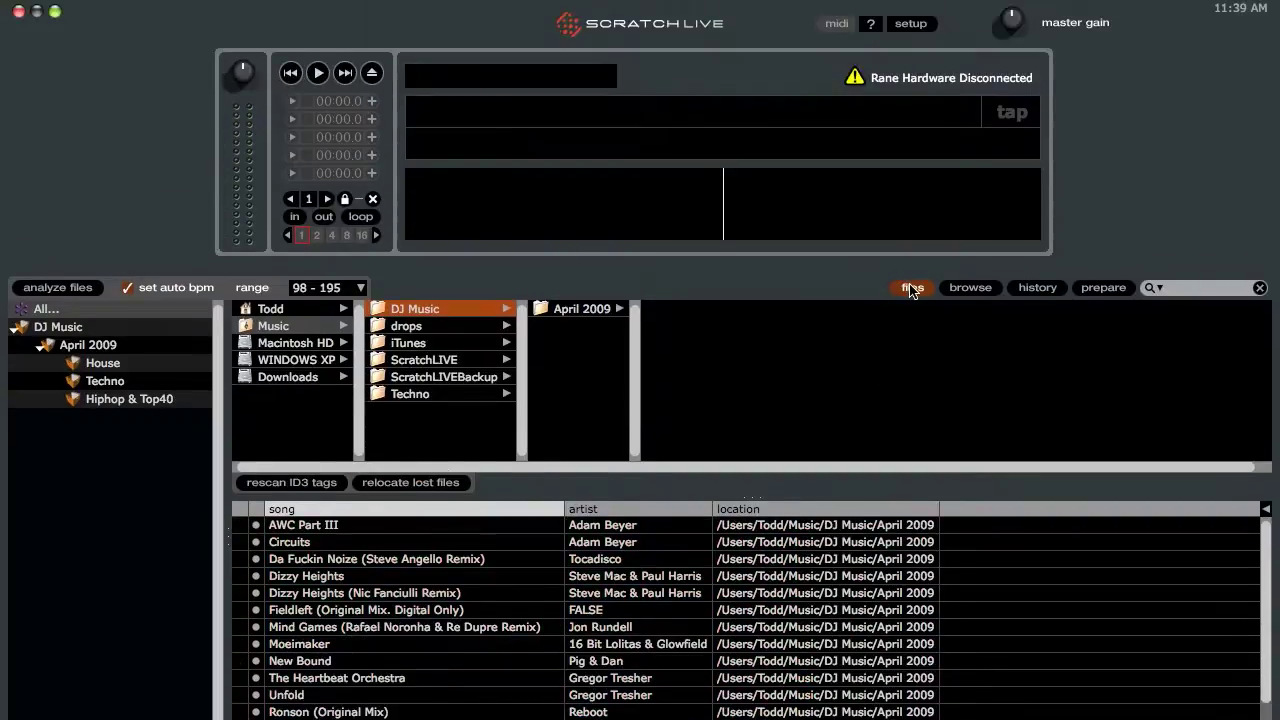
# Close the files panel and load AWC Part III, then Circuits by Adam Beyer, onto the deck.
pyautogui.click(912, 289)
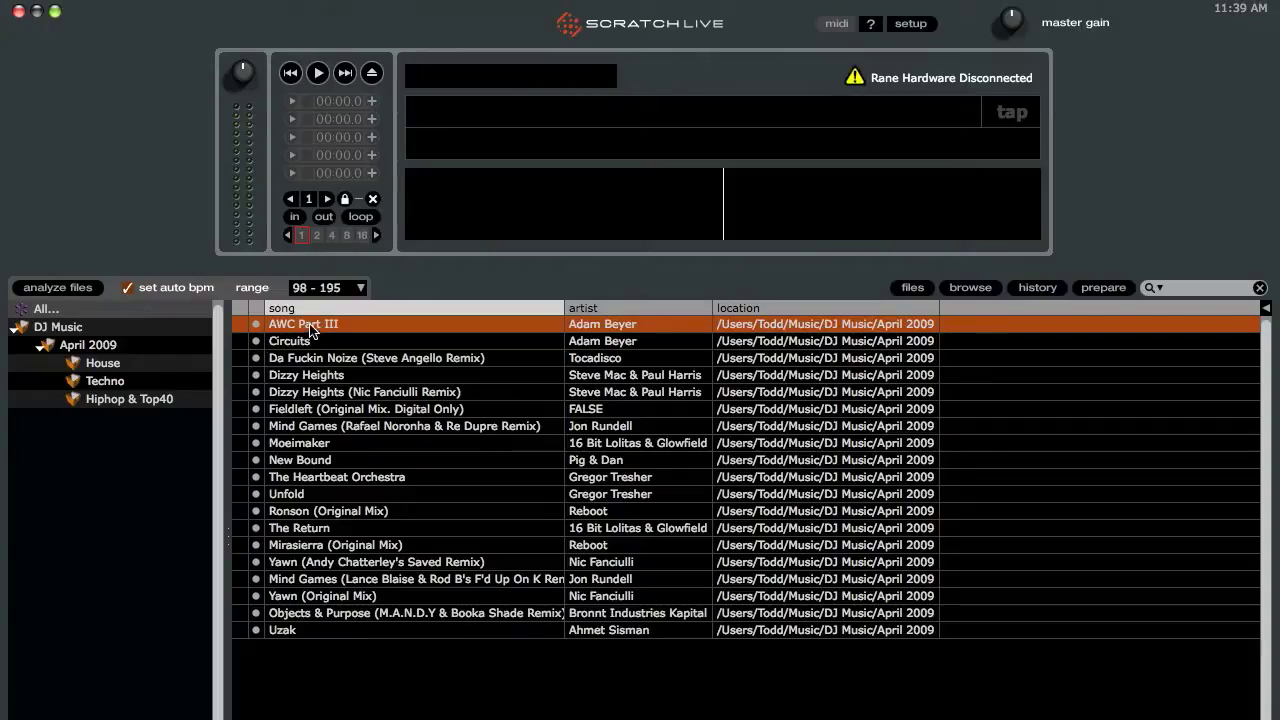
pyautogui.moveTo(310, 330); pyautogui.dragTo(520, 213)
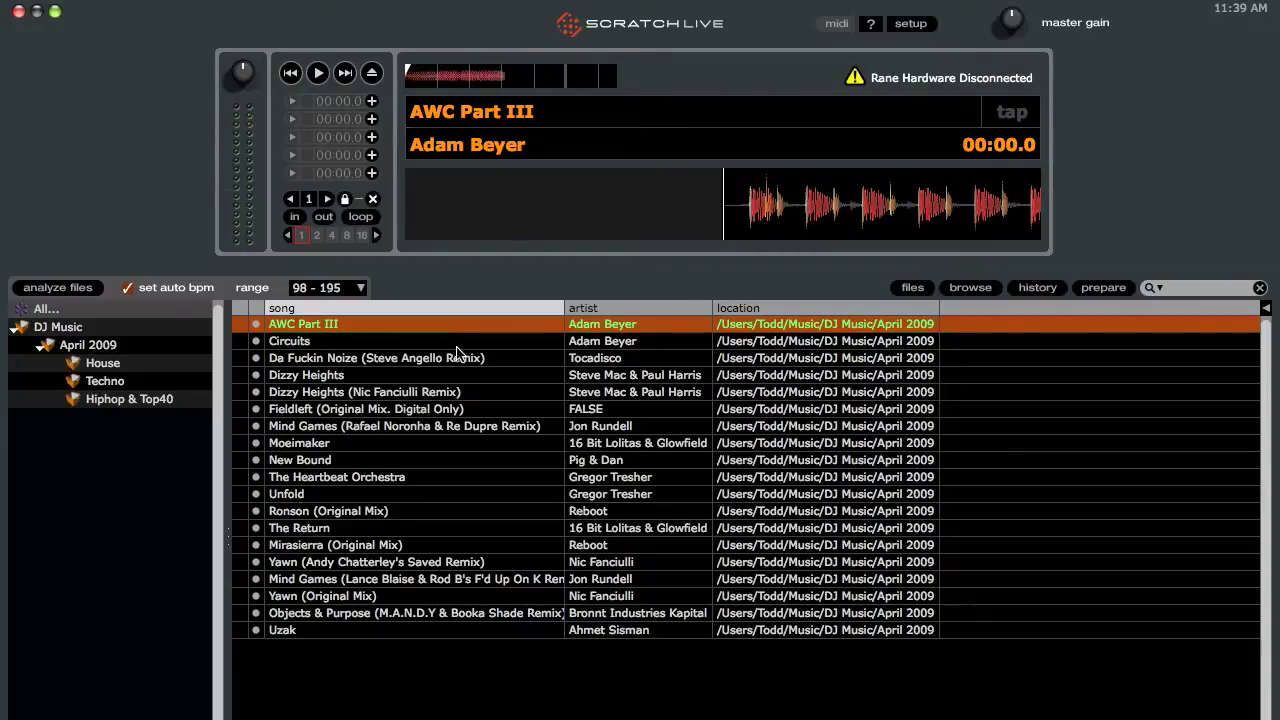
pyautogui.moveTo(460, 346); pyautogui.dragTo(590, 211)
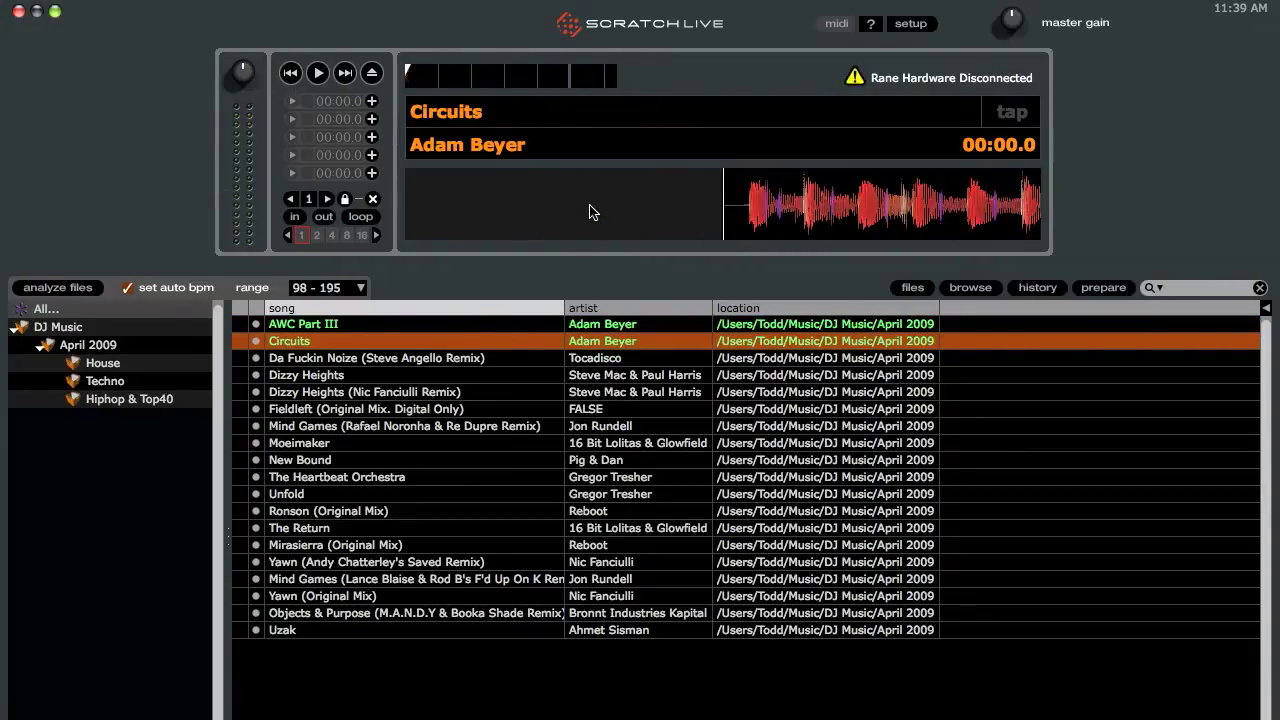
# Load Da Fuckin Noize, Dizzy Heights, the Nic Fanciulli remix, Fieldleft, Mind Games and Moeimaker in turn.
pyautogui.press('Down')
pyautogui.hotkey('shift', 'Left')
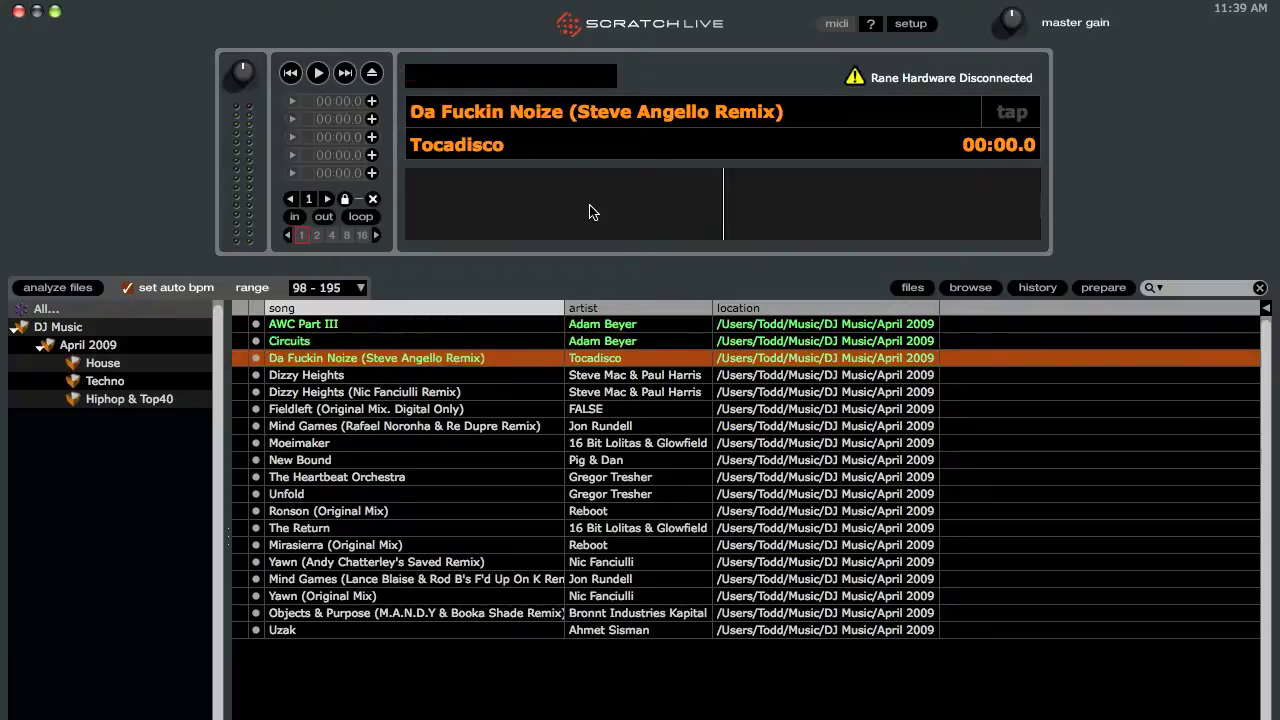
pyautogui.press('Down')
pyautogui.hotkey('shift', 'Left')
pyautogui.press('Down')
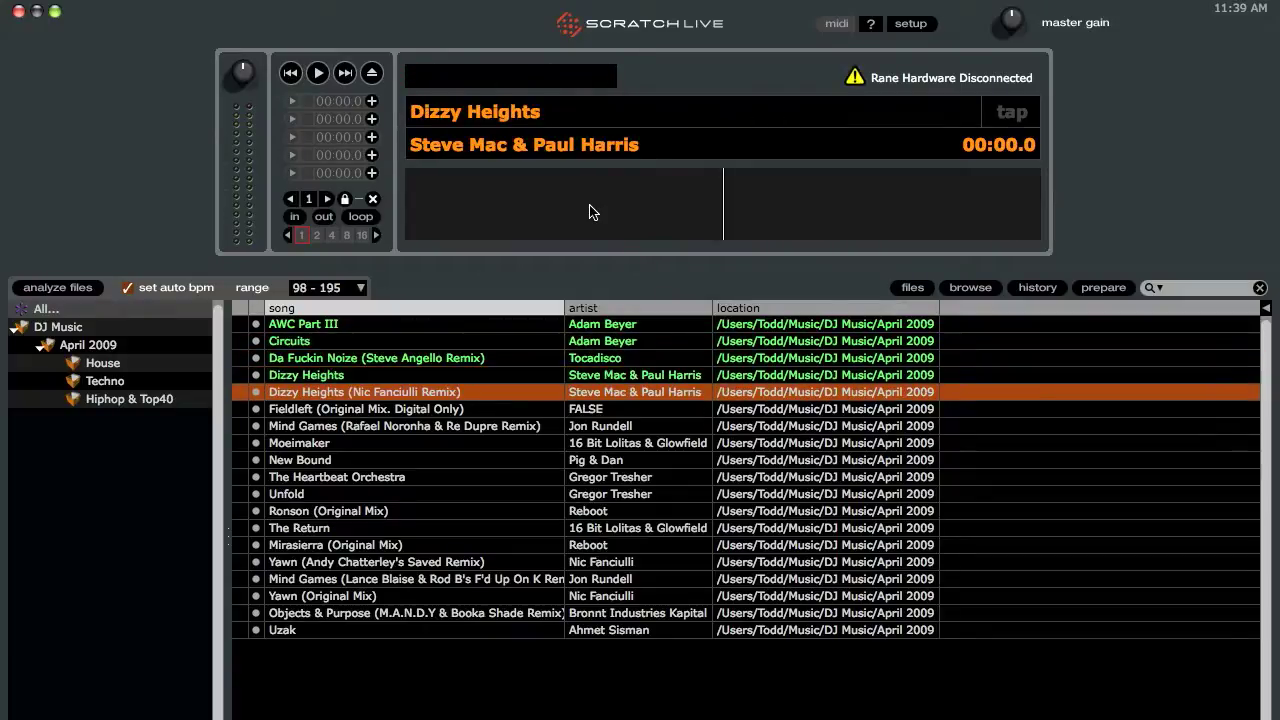
pyautogui.hotkey('shift', 'Left')
pyautogui.press('Down')
pyautogui.hotkey('shift', 'Left')
pyautogui.press('Down')
pyautogui.hotkey('shift', 'Left')
pyautogui.press('Down')
pyautogui.hotkey('shift', 'Left')
# Load New Bound, The Heartbeat Orchestra, Unfold, Ronson, The Return and Mirasierra onto the deck in turn.
pyautogui.press('Down')
pyautogui.hotkey('shift', 'Left')
pyautogui.press('Down')
pyautogui.hotkey('shift', 'Left')
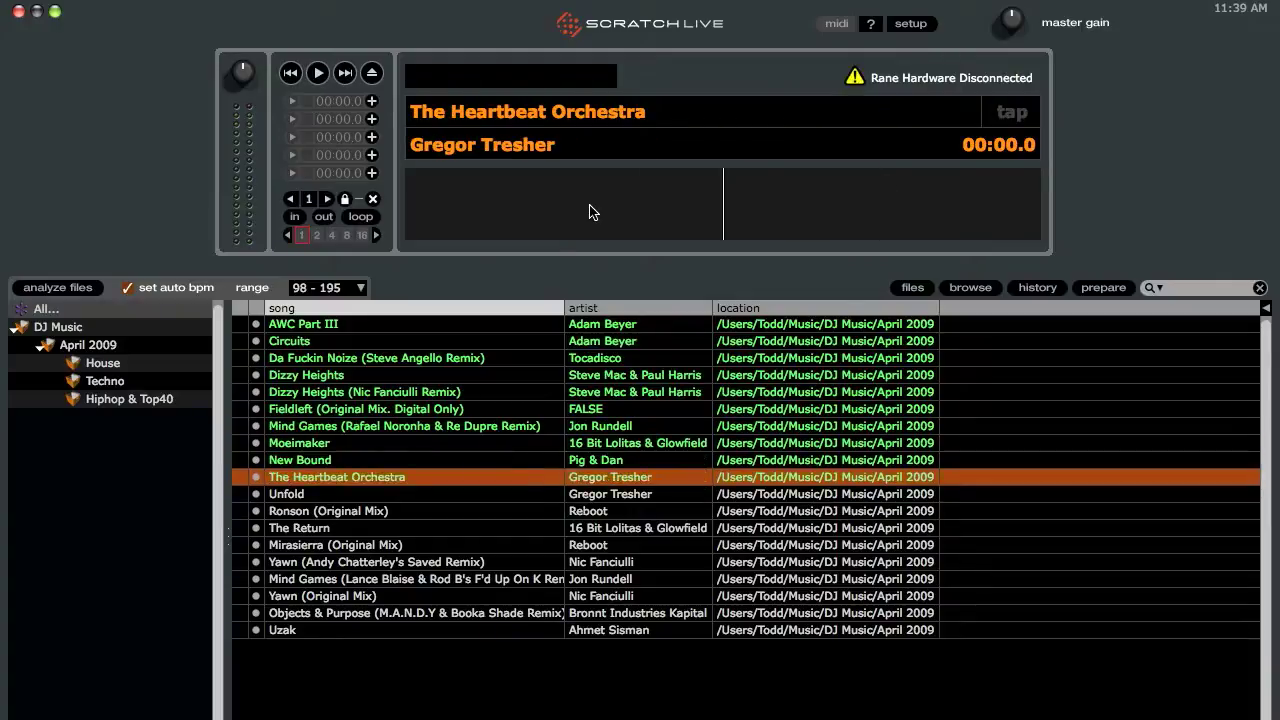
pyautogui.press('Down')
pyautogui.hotkey('shift', 'Left')
pyautogui.press('Down')
pyautogui.hotkey('shift', 'Left')
pyautogui.press('Down')
pyautogui.hotkey('shift', 'Left')
pyautogui.press('Down')
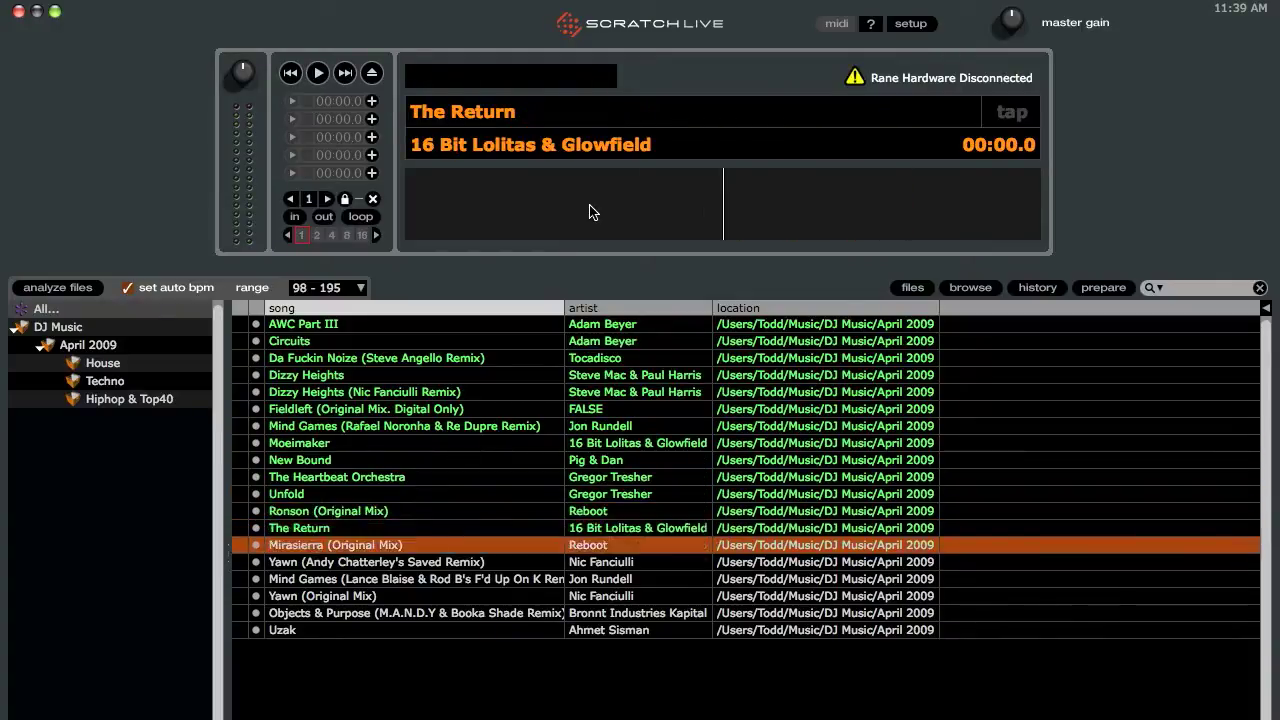
pyautogui.hotkey('shift', 'Left')
# Load the Yawn remix, Mind Games remix, Yawn (Original Mix), Objects & Purpose and finally Uzak.
pyautogui.press('Down')
pyautogui.hotkey('shift', 'Left')
pyautogui.press('Down')
pyautogui.hotkey('shift', 'Left')
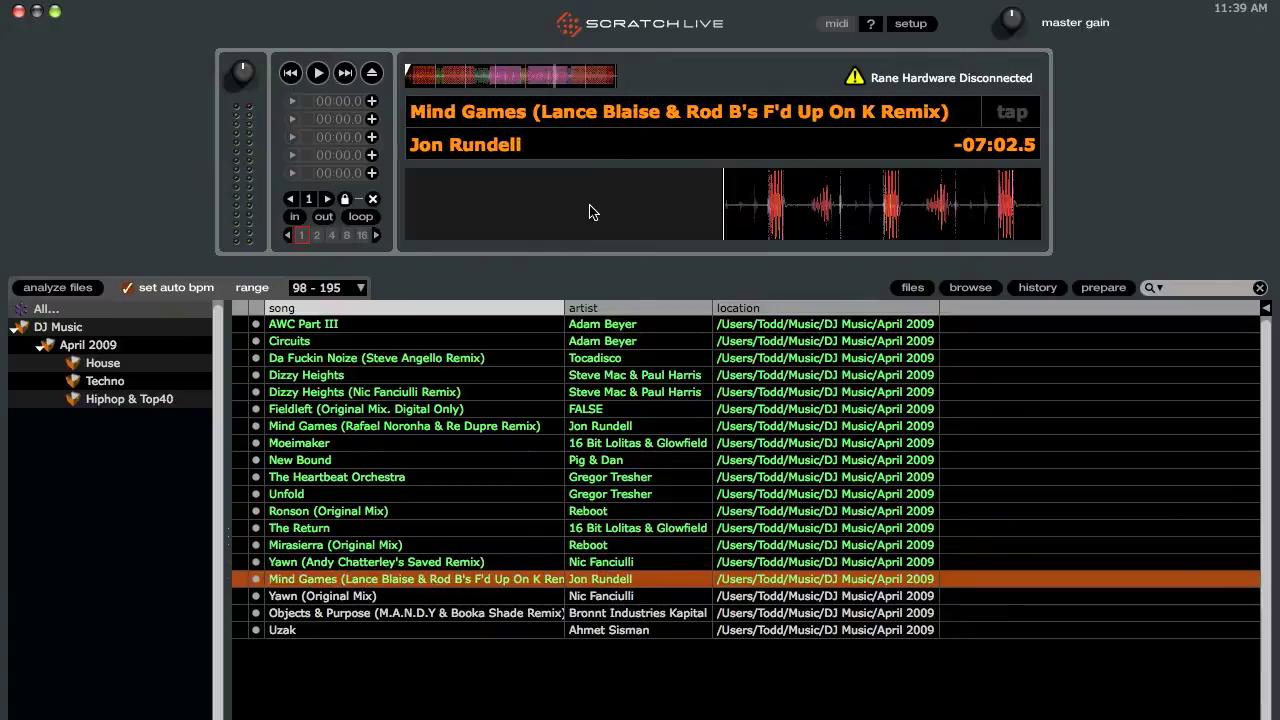
pyautogui.press('Down')
pyautogui.hotkey('shift', 'Left')
pyautogui.press('Down')
pyautogui.hotkey('shift', 'Left')
pyautogui.press('Down')
pyautogui.hotkey('shift', 'Left')
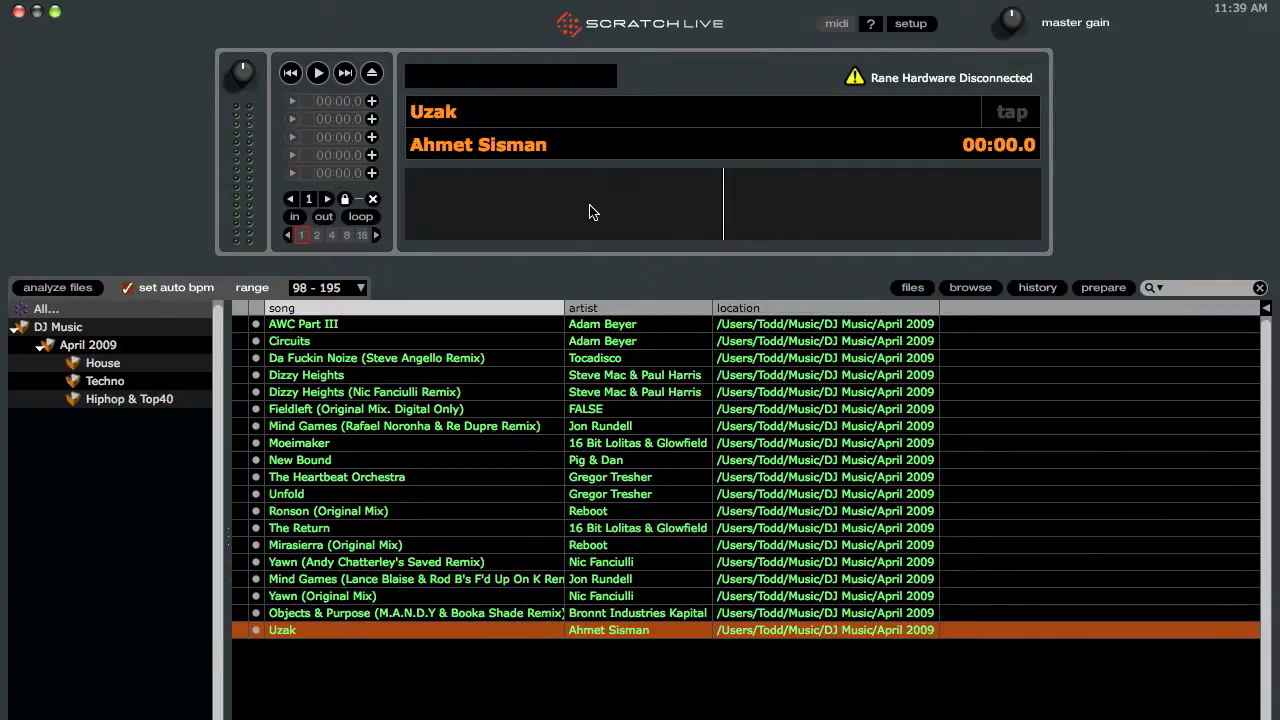